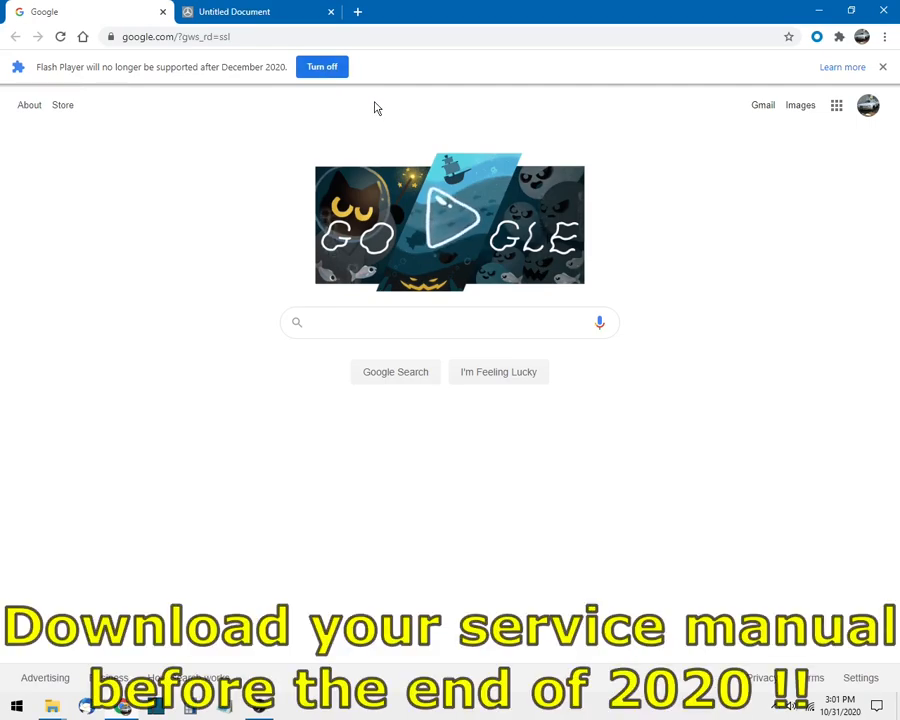
# - Switch to the library tab and accept the disclaimer to reach the welcome page
pyautogui.click(261, 14)
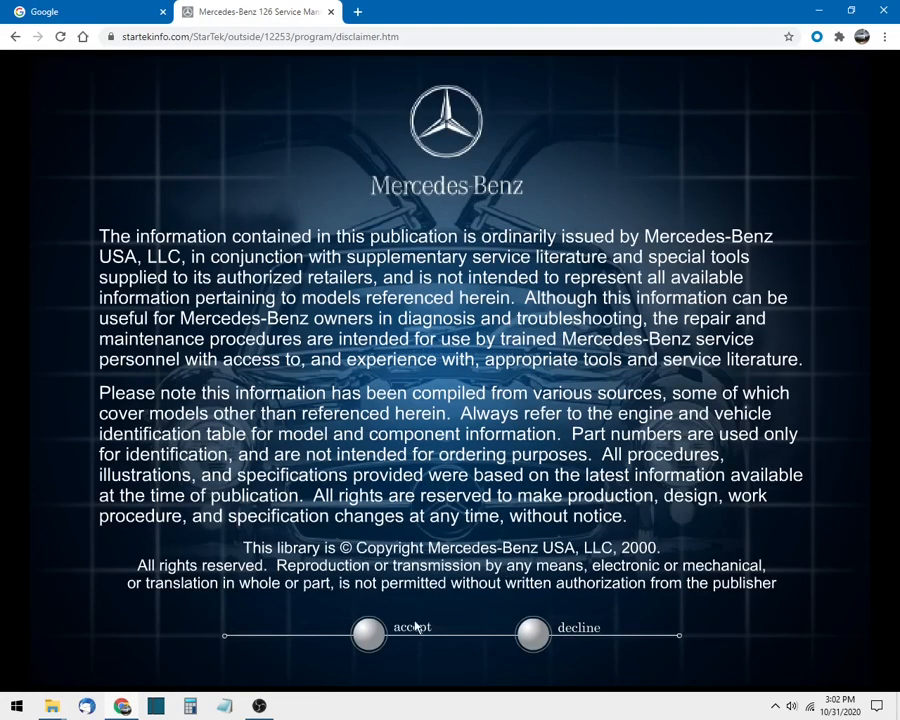
pyautogui.click(368, 630)
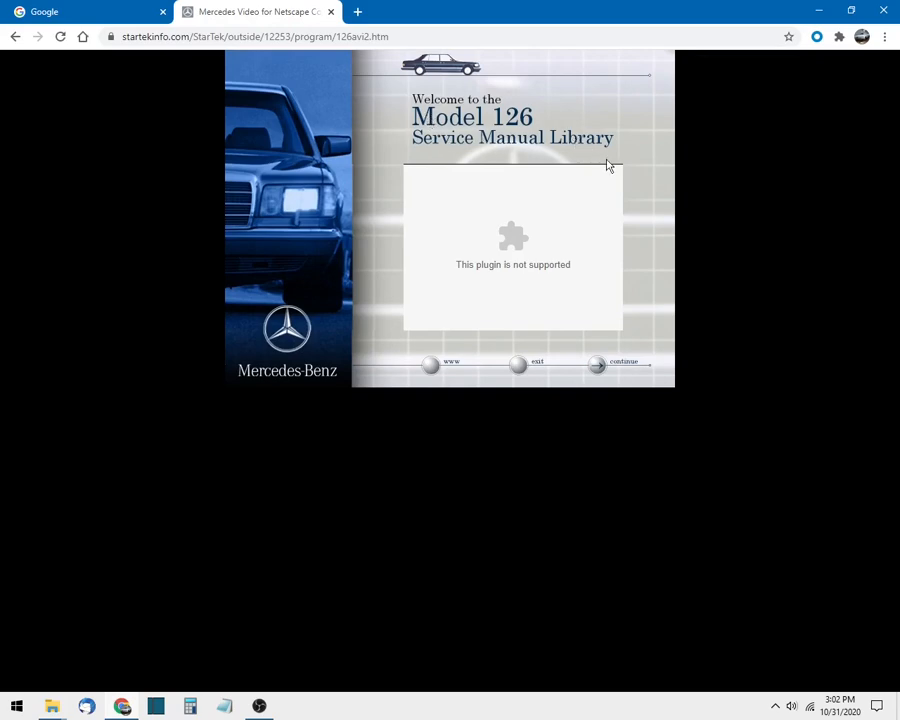
# - Continue to the model-and-year grid, page through all three model sets and return to the first
pyautogui.click(600, 376)
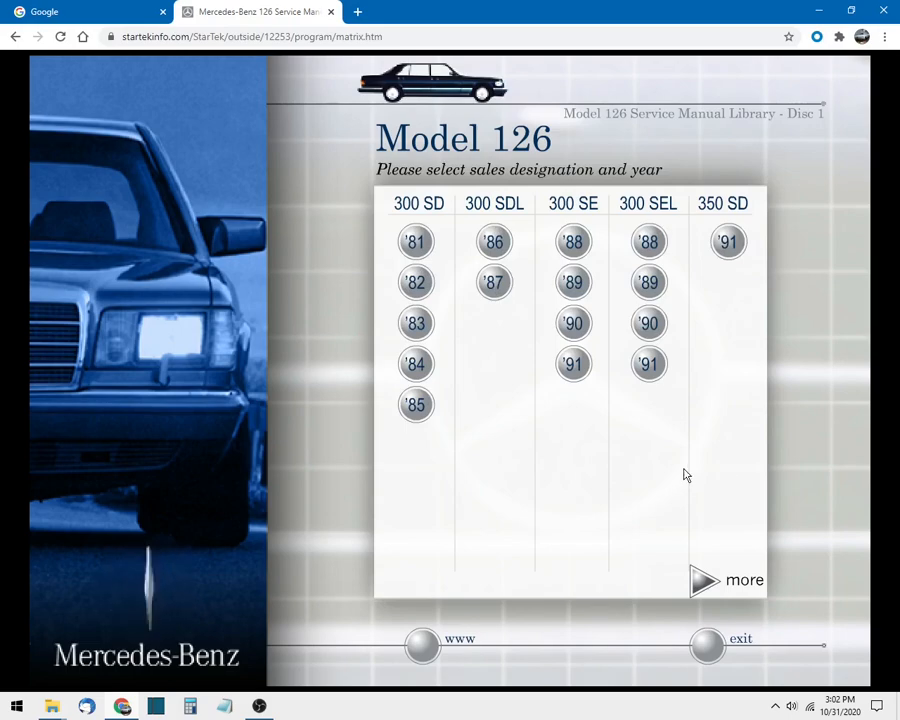
pyautogui.click(701, 583)
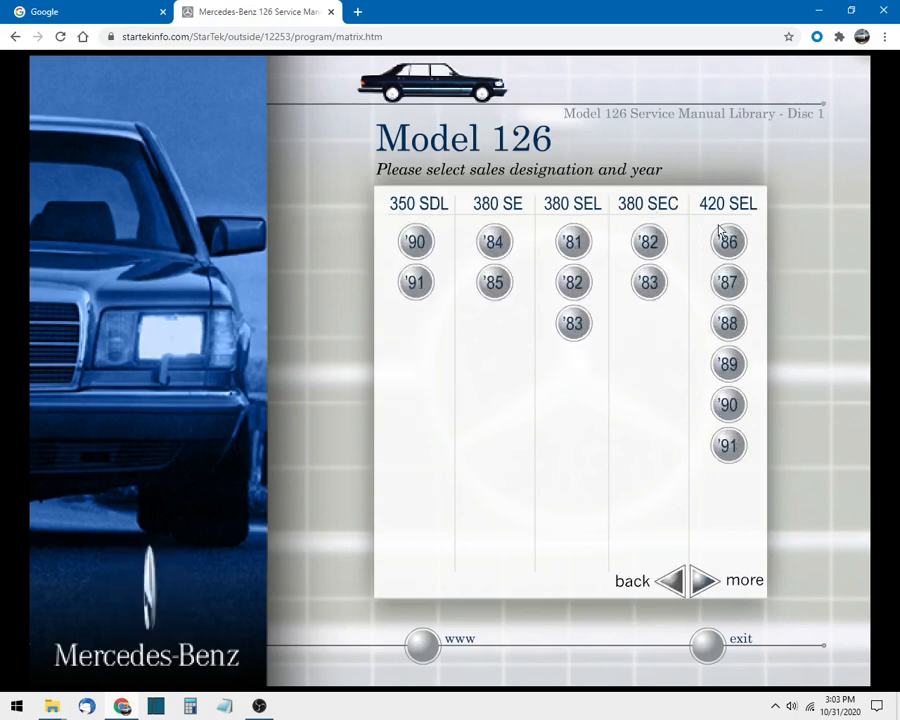
pyautogui.click(737, 586)
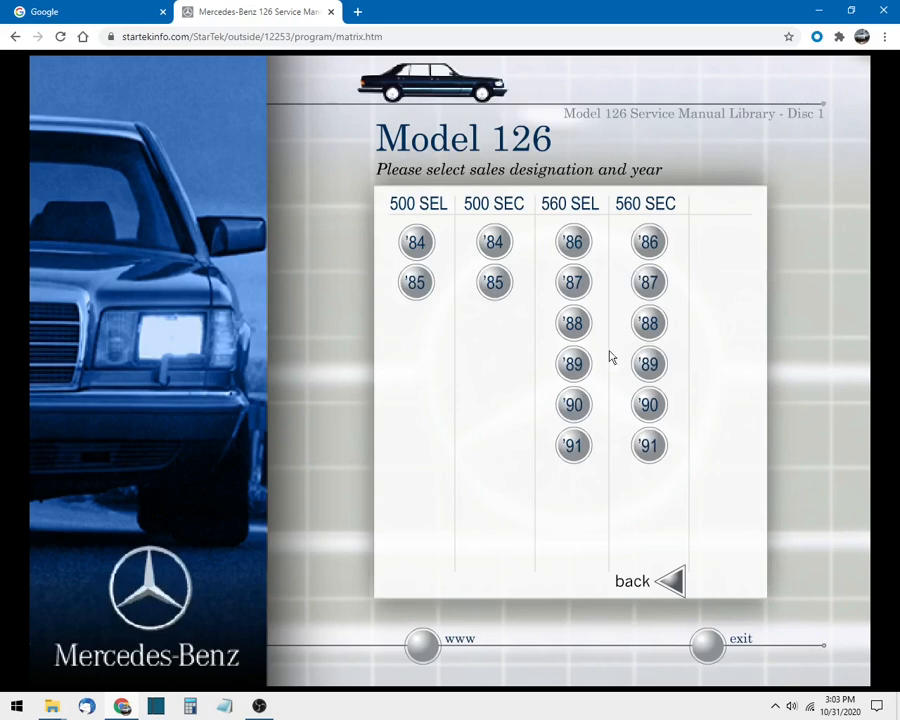
pyautogui.click(670, 580)
pyautogui.click(672, 582)
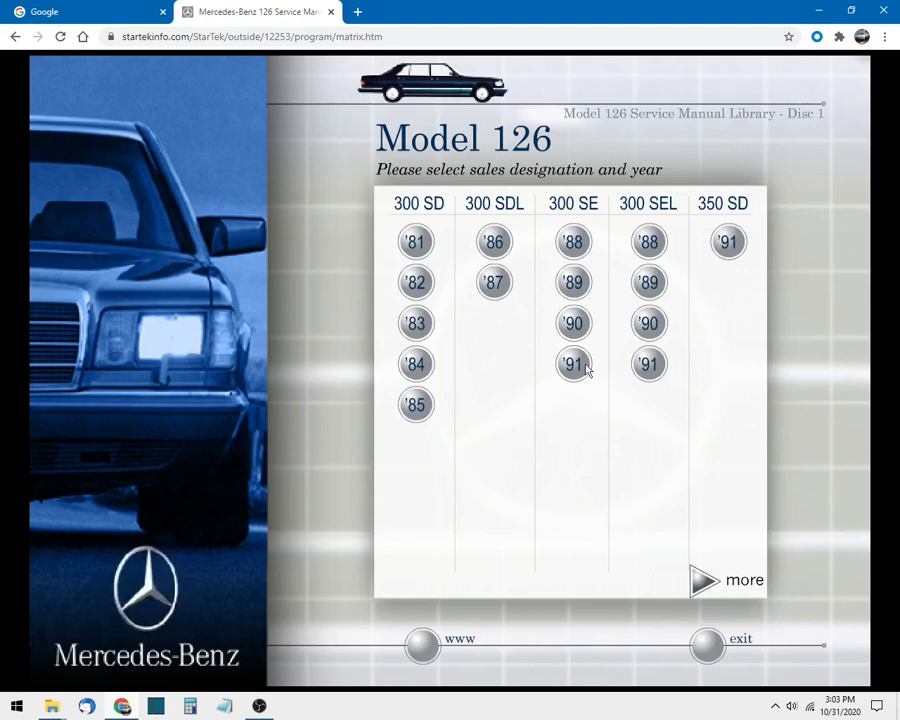
# - Select the 1989 300 SE, confirm it, and list the Engine timing, valves procedures
pyautogui.click(573, 283)
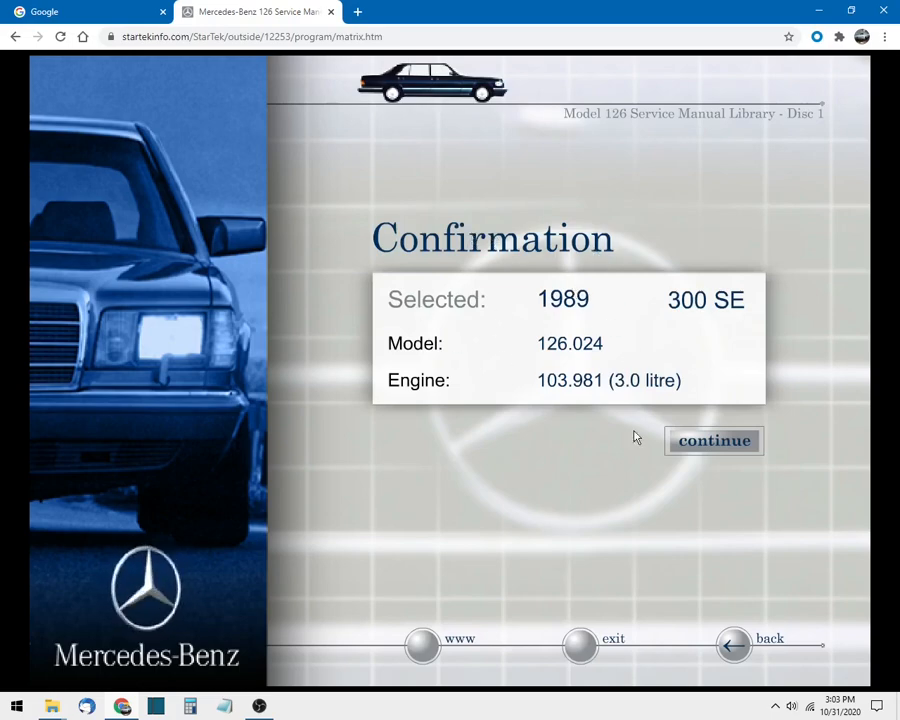
pyautogui.click(716, 442)
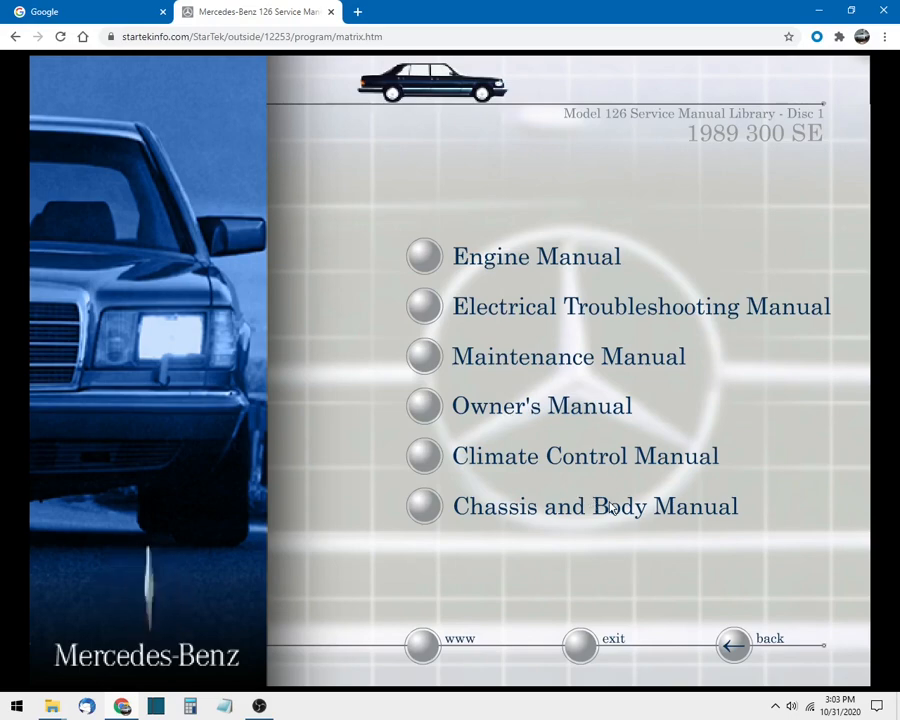
pyautogui.click(440, 265)
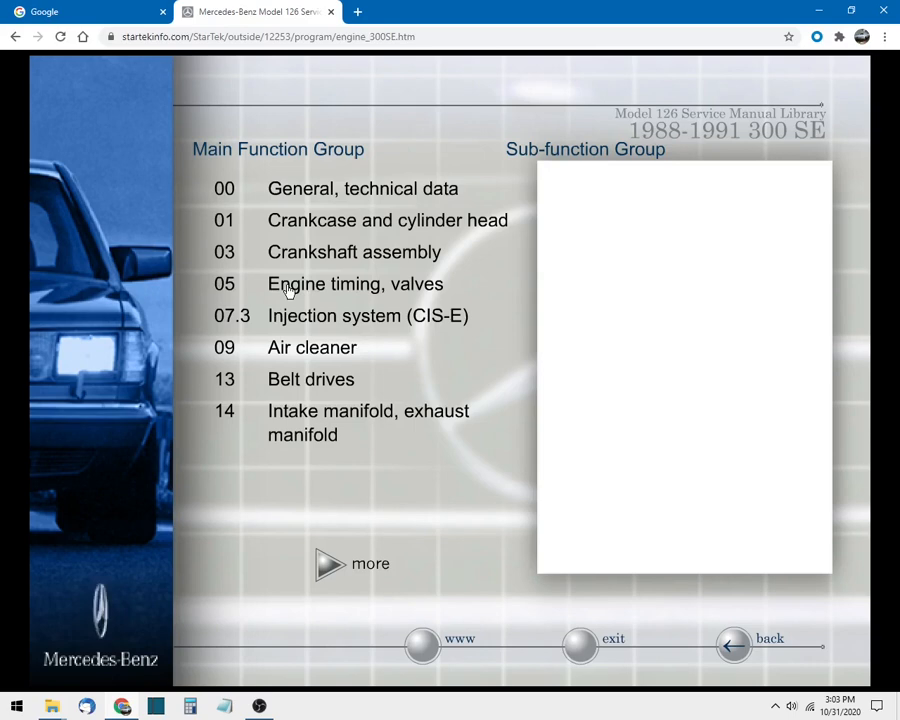
pyautogui.click(289, 290)
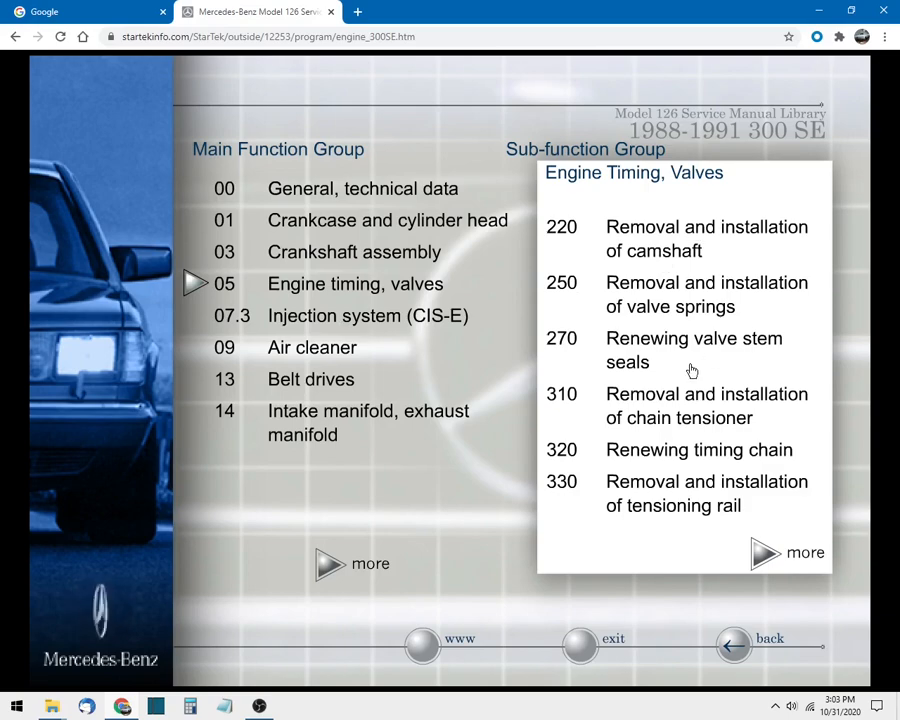
# - Browse the timing procedure pages and open 05-310 chain tensioner as a PDF
pyautogui.click(804, 556)
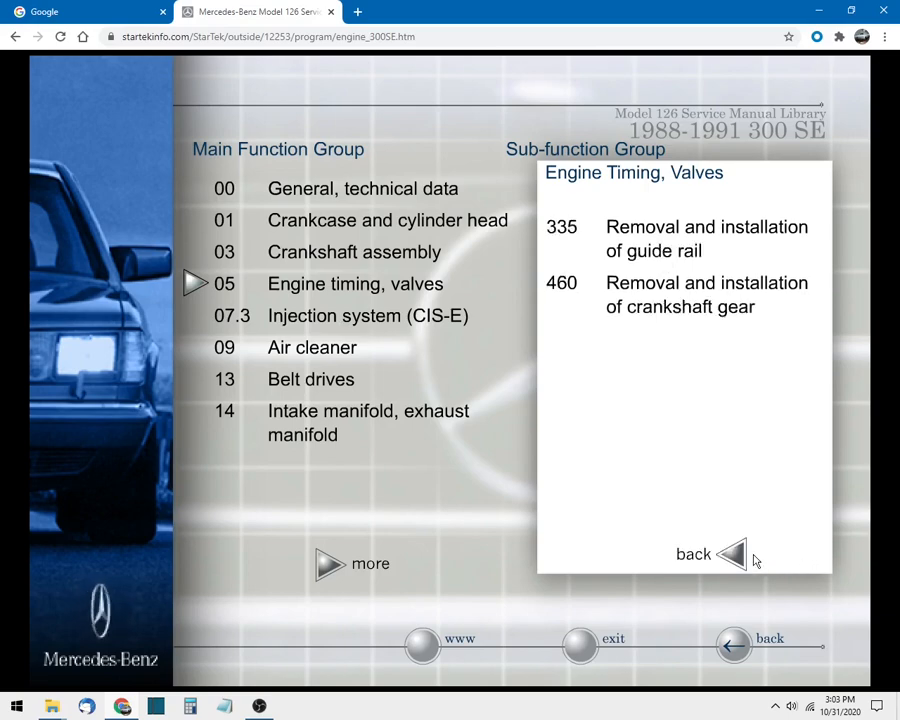
pyautogui.click(735, 556)
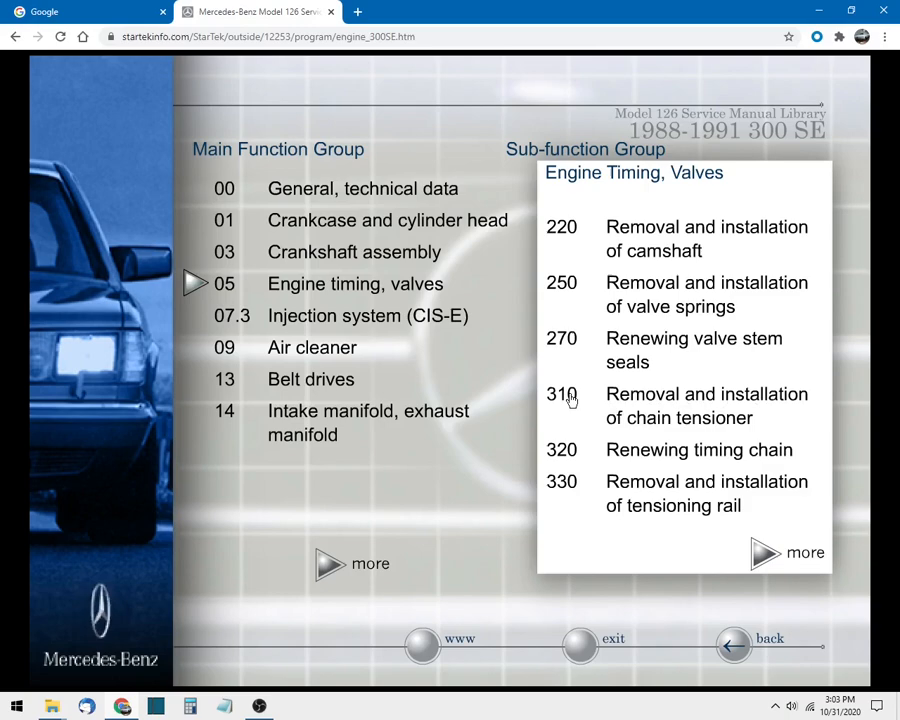
pyautogui.click(649, 401)
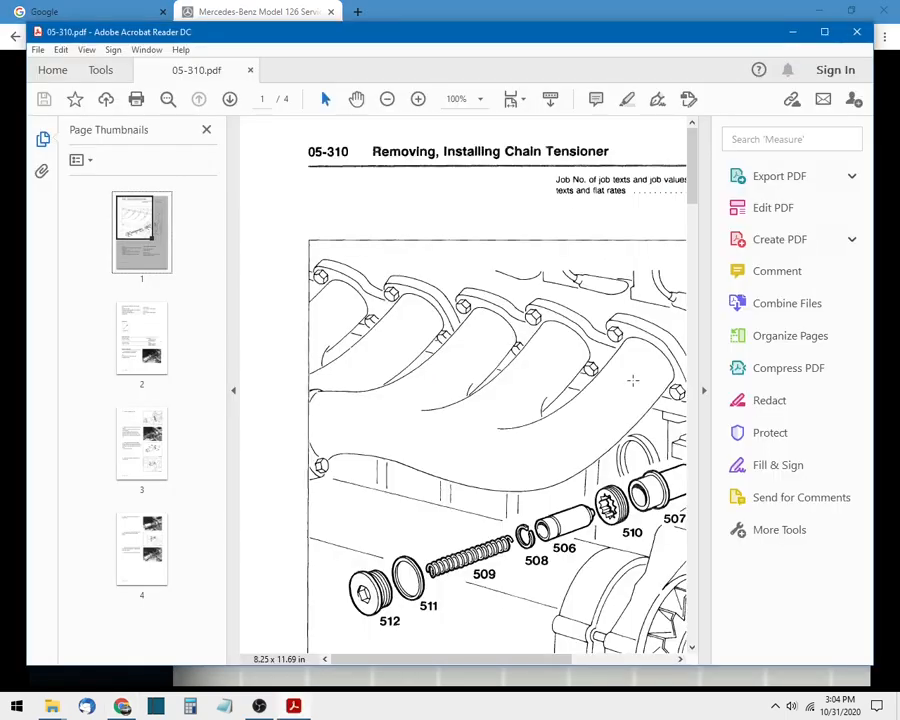
# - View the PDF at 75% without thumbnails in a maximized window, then close Acrobat with Alt+F4
pyautogui.click(206, 129)
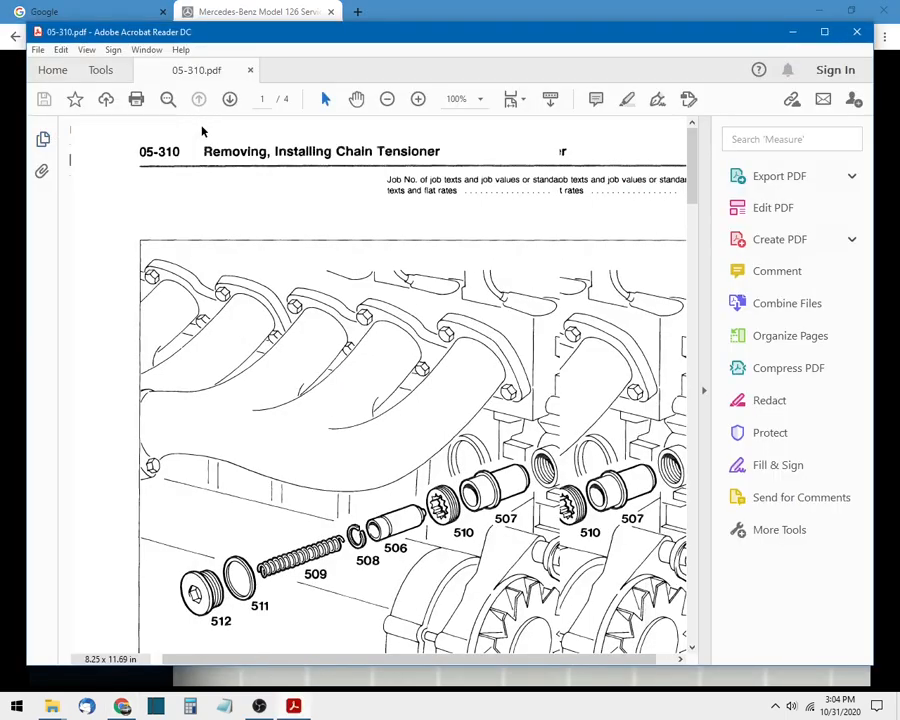
pyautogui.click(388, 99)
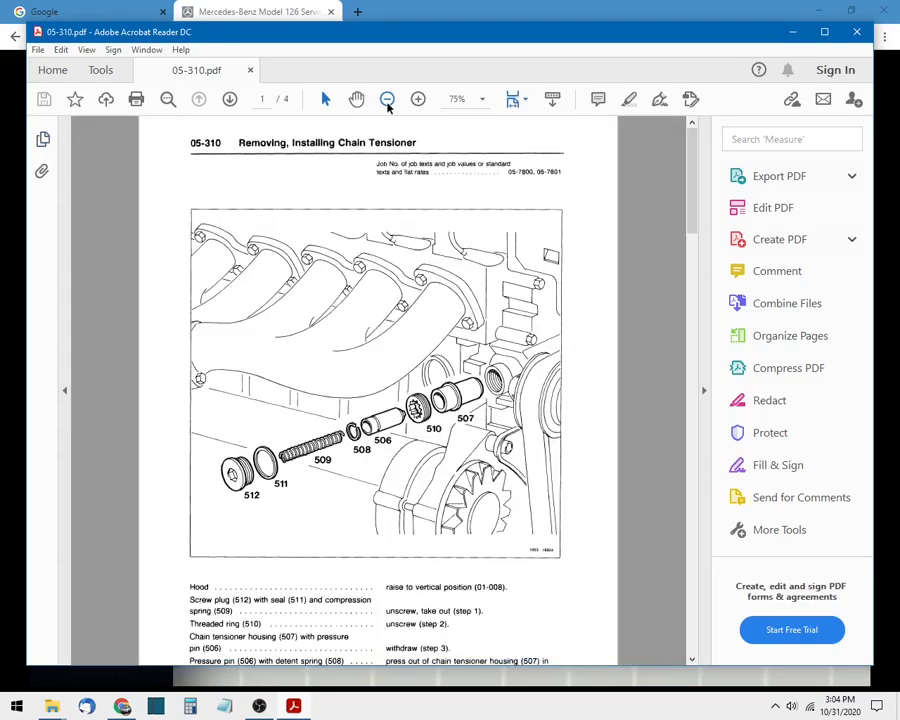
pyautogui.press('super+Up')
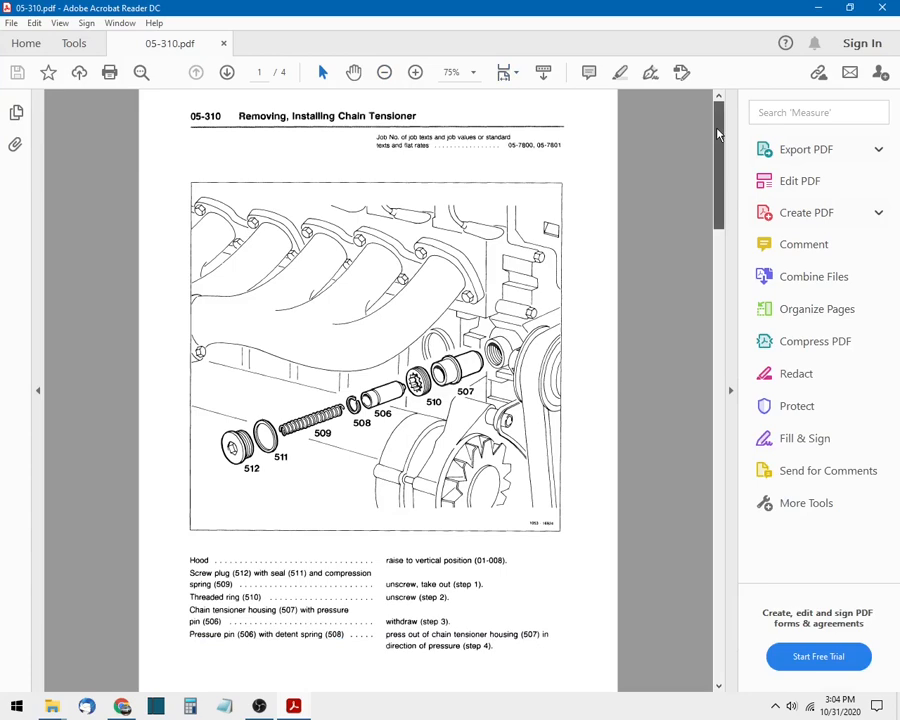
pyautogui.moveTo(717, 133); pyautogui.dragTo(740, 316)
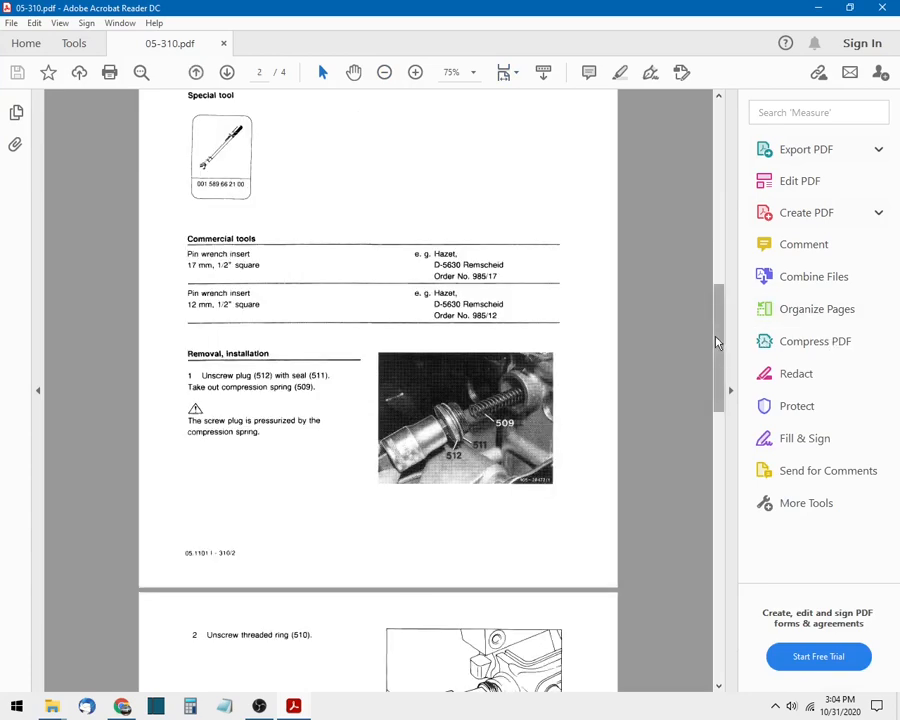
pyautogui.moveTo(716, 342); pyautogui.dragTo(716, 142)
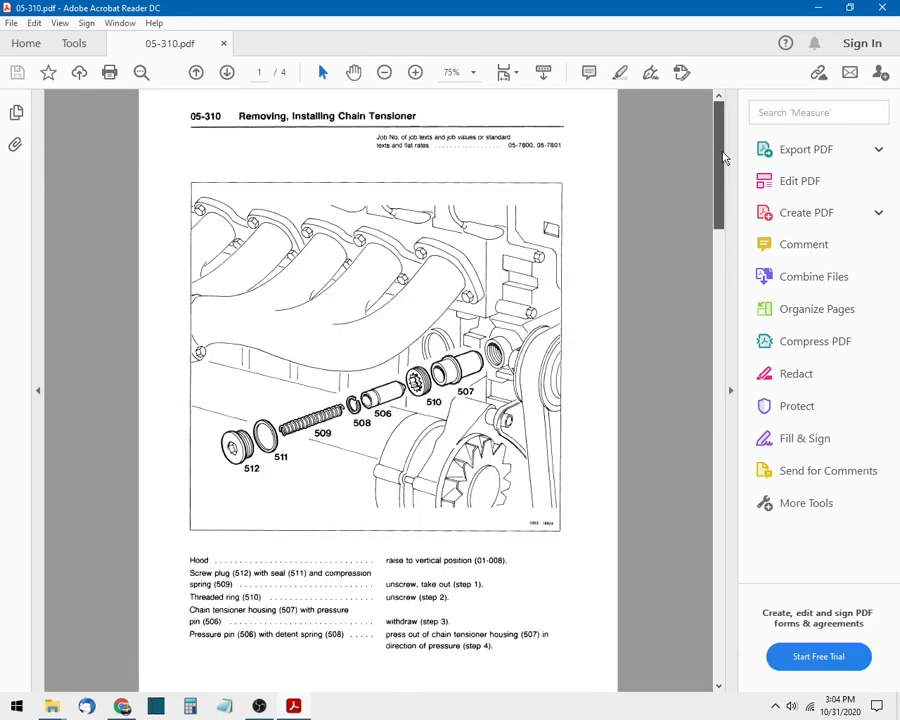
pyautogui.hotkey('alt', 'F4')
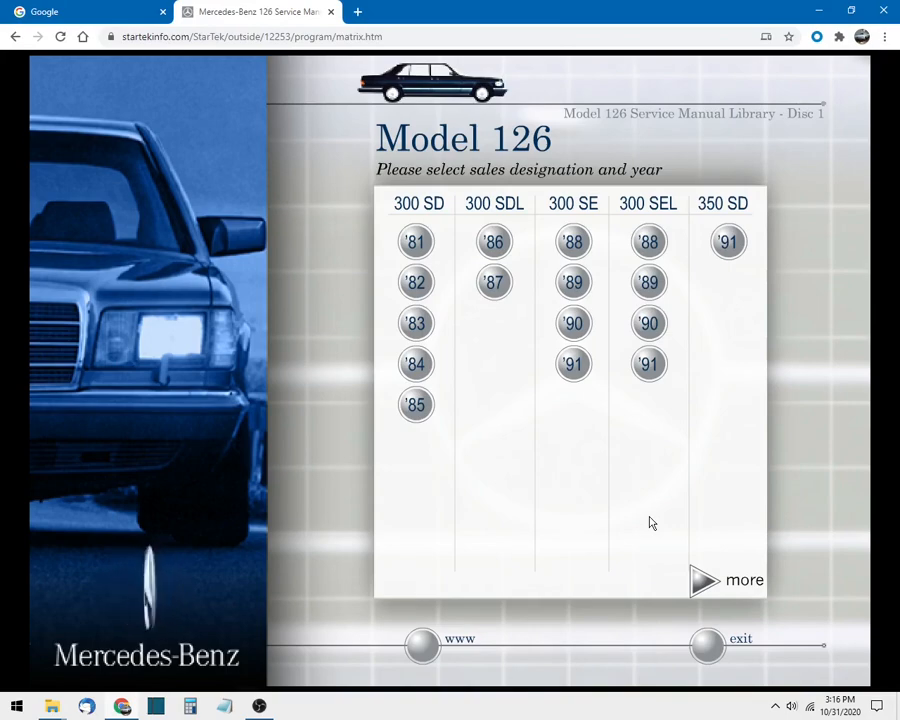
# - Page to the 560 SEL column and choose the 1988 560 SEL, reaching the Disc 2 notice
pyautogui.click(703, 583)
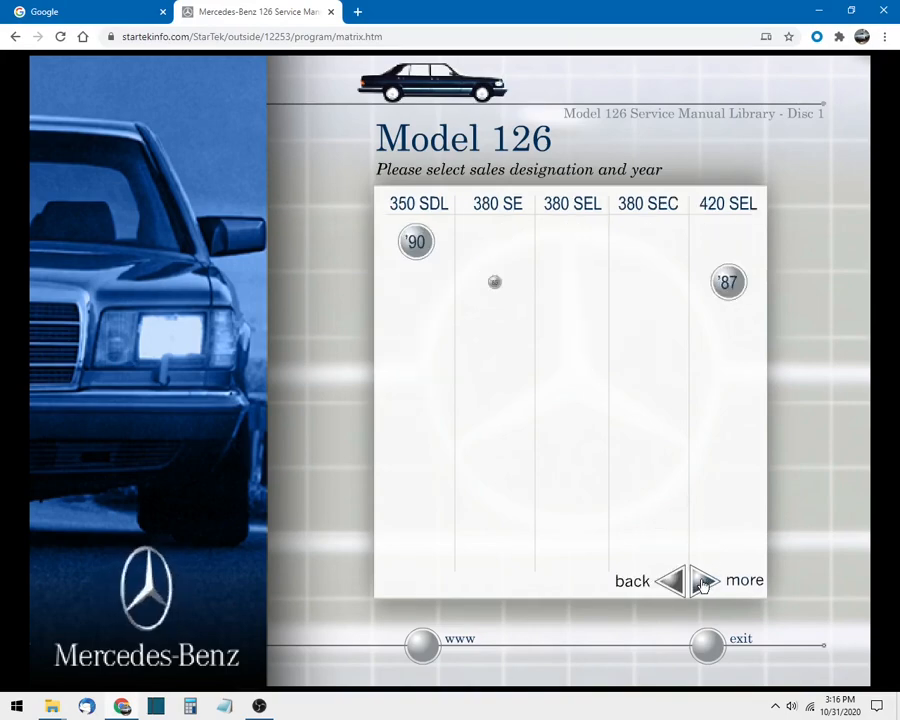
pyautogui.click(703, 583)
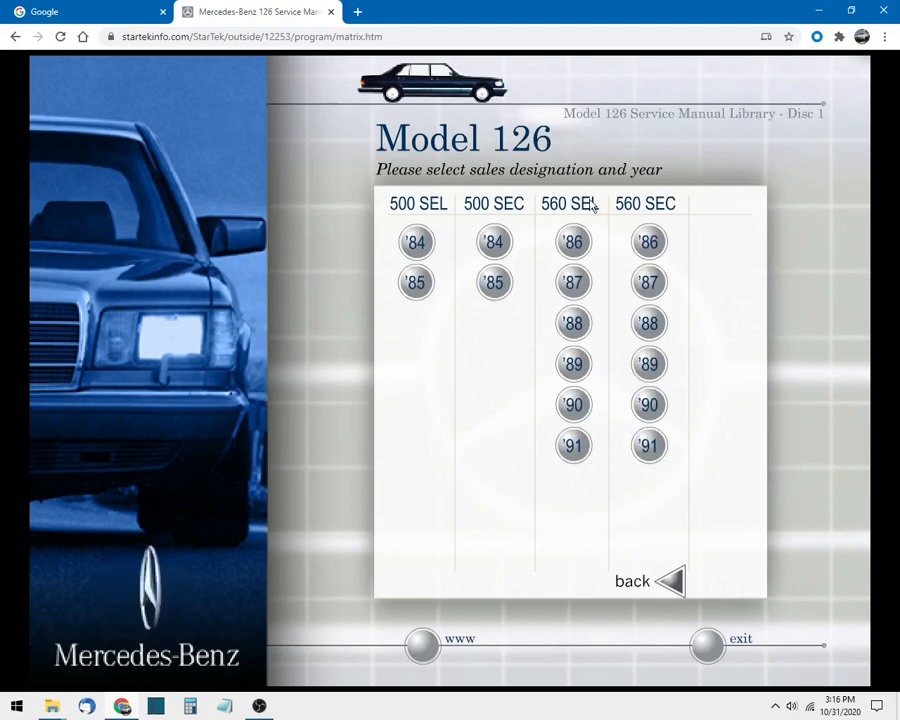
pyautogui.click(573, 324)
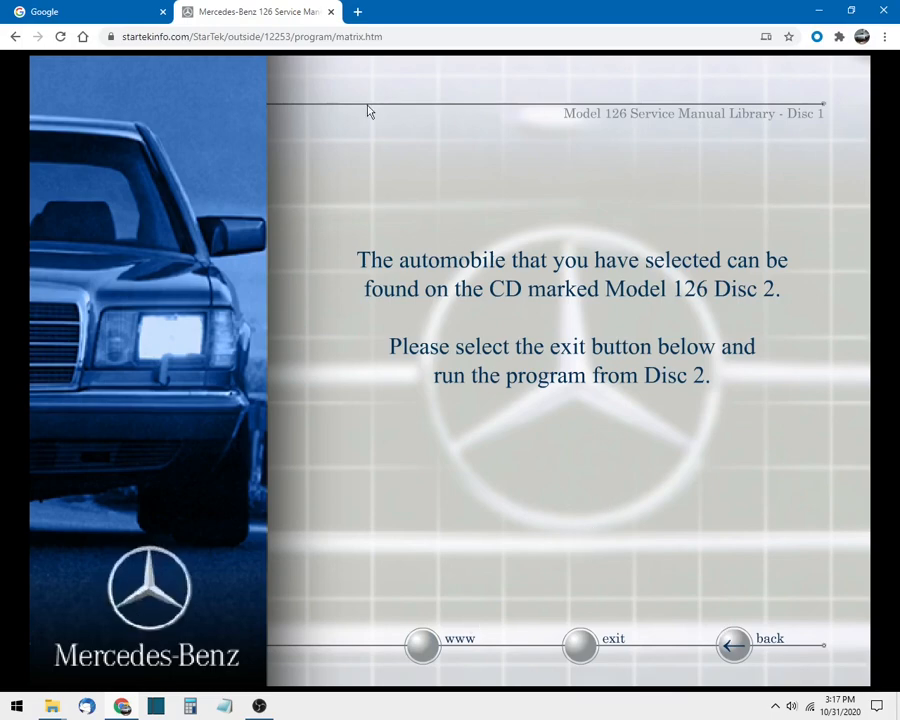
# - Paste the startekinfo library start URL into the address bar and load it
pyautogui.click(388, 37)
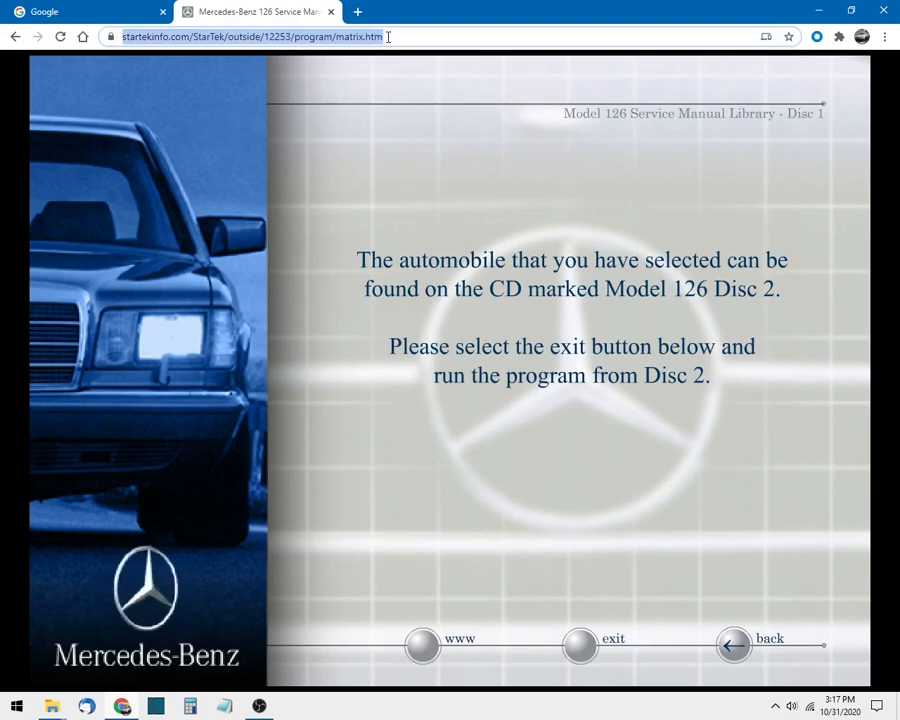
pyautogui.write('https://www.startekinfo.com/StarTek/outside/12253/?requestedDocId=12253')
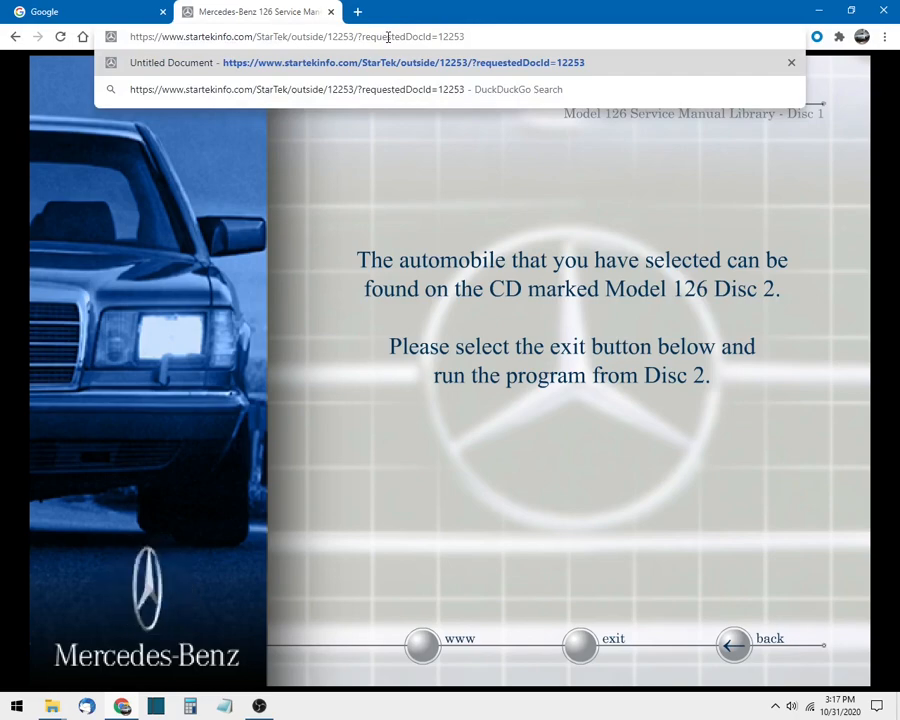
pyautogui.press('Return')
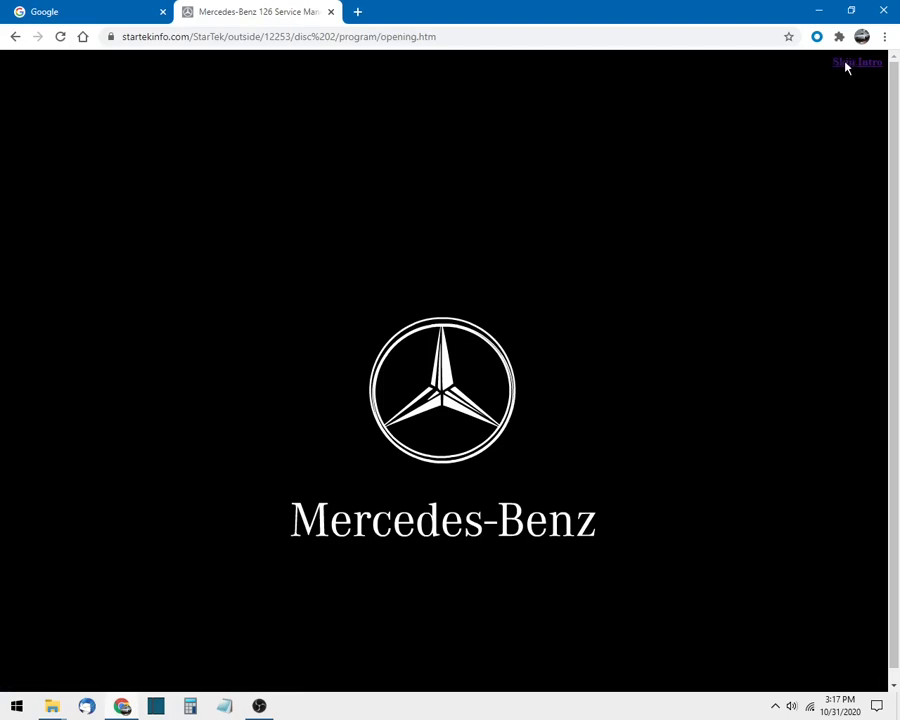
# - Skip the Disc 2 intro, accept the disclaimer, and pick a model year that points to Disc 1
pyautogui.click(845, 66)
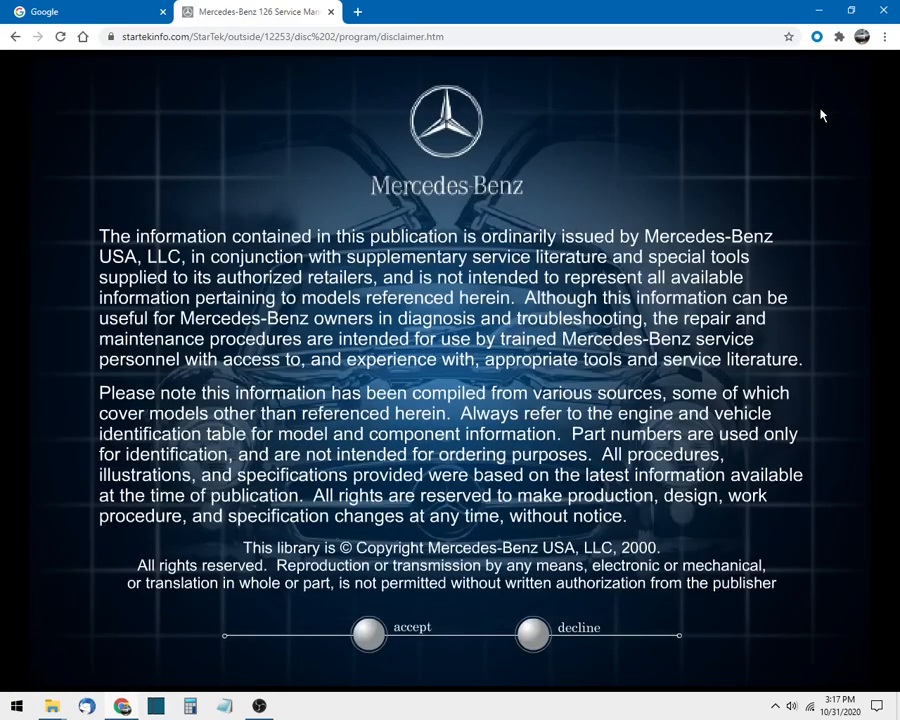
pyautogui.click(368, 638)
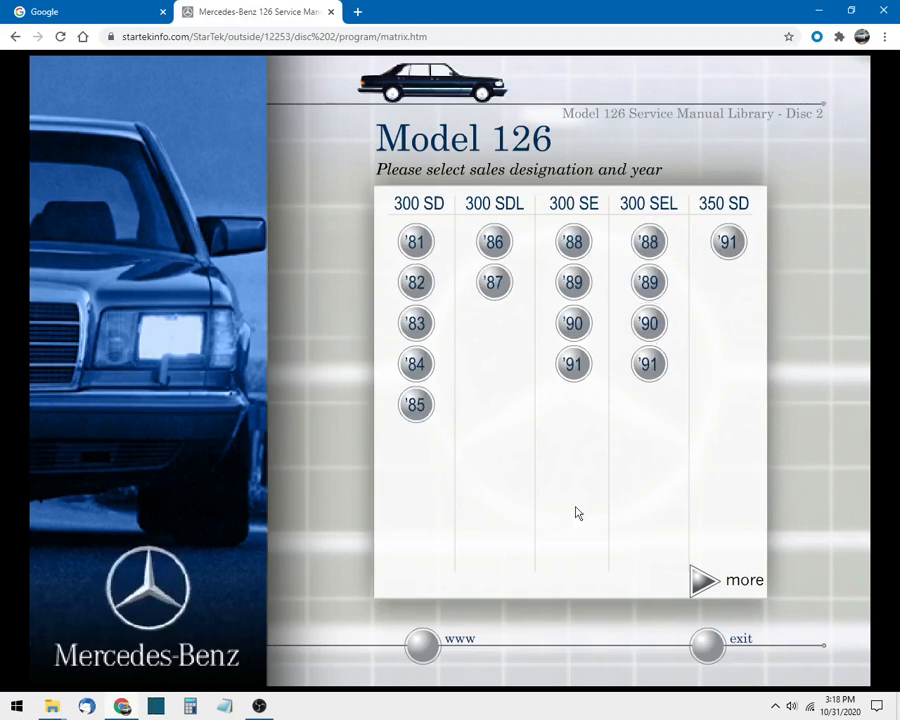
pyautogui.click(415, 247)
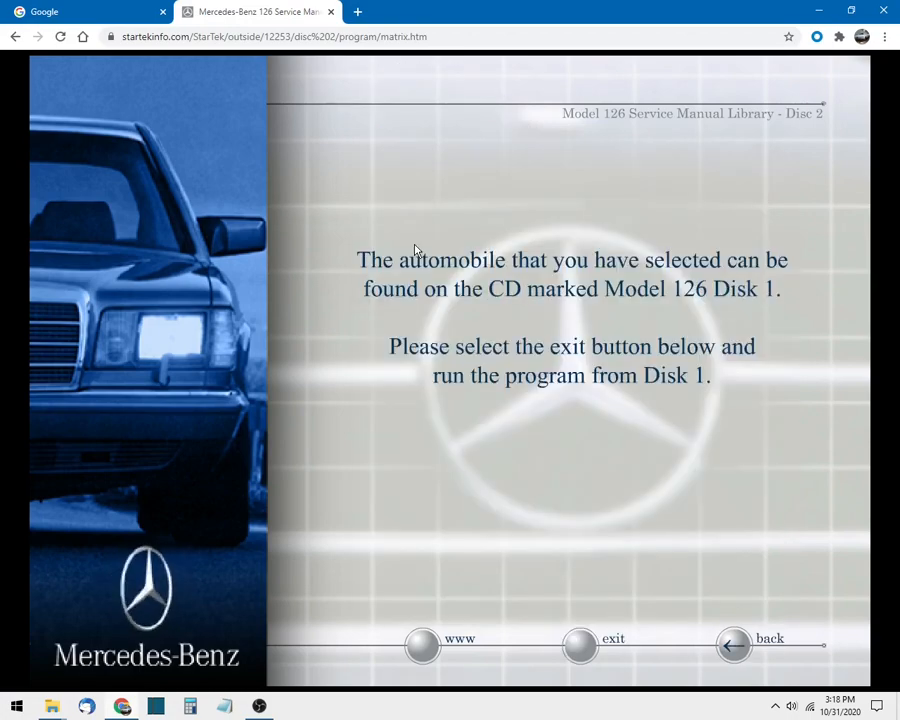
# - Return to the grid, page to the 560 SEL and confirm the 1988 560 SEL selection
pyautogui.click(737, 647)
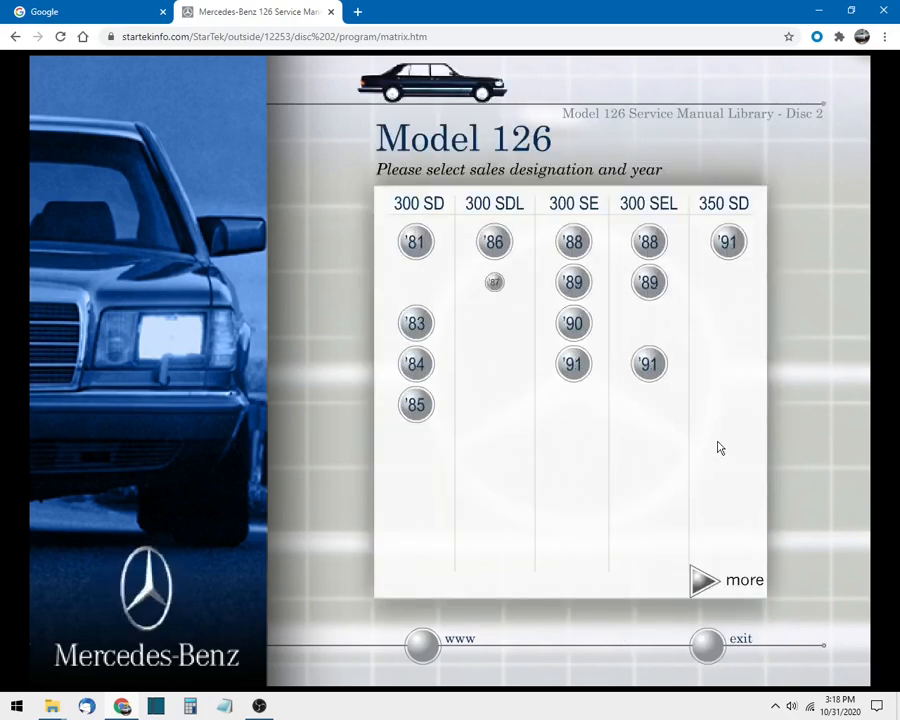
pyautogui.click(702, 588)
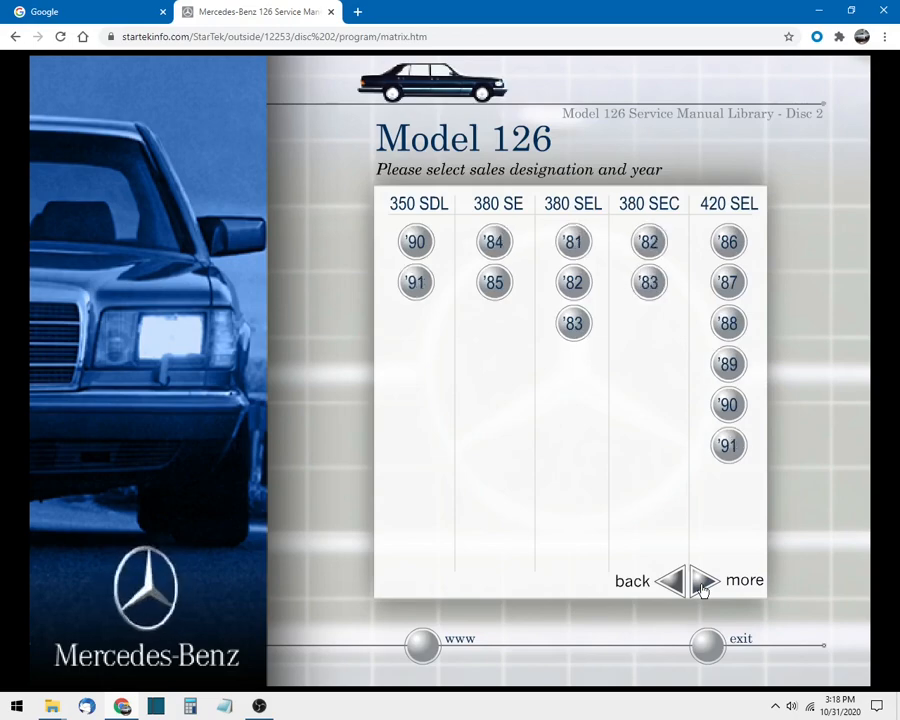
pyautogui.click(702, 588)
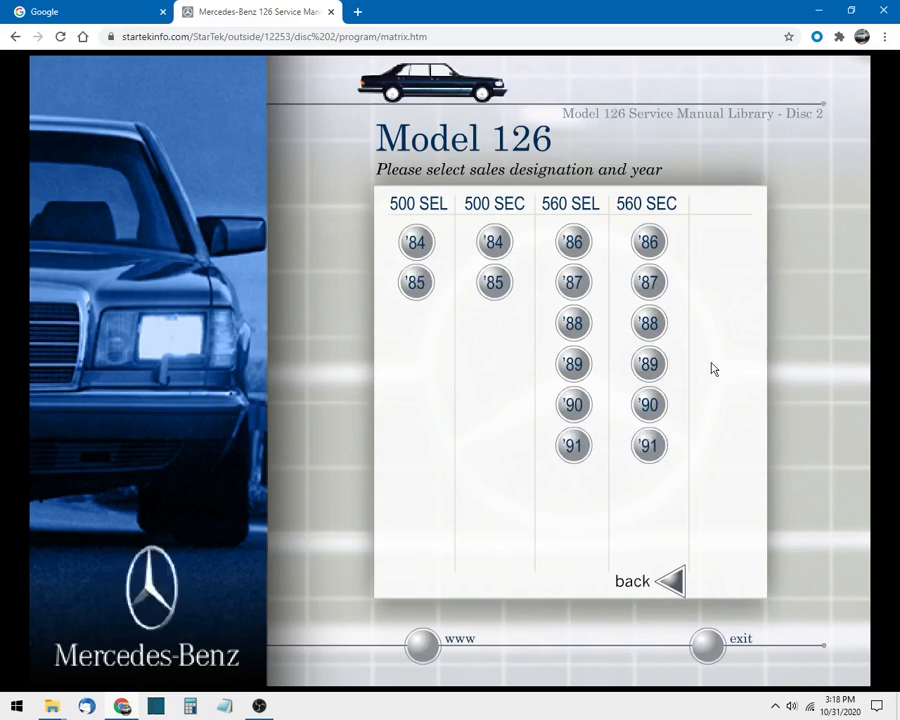
pyautogui.click(573, 323)
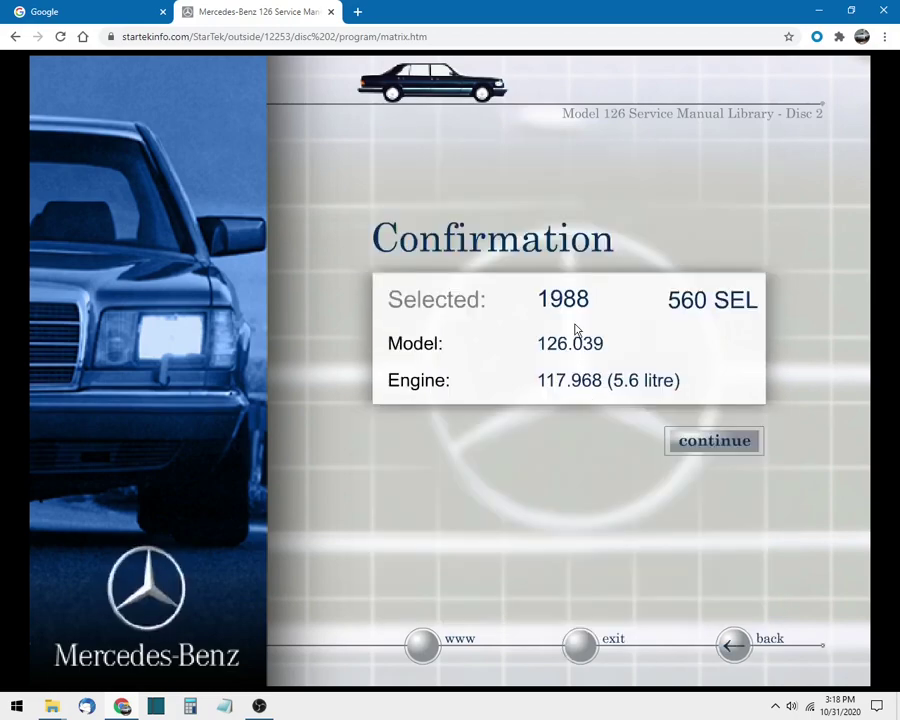
pyautogui.click(718, 446)
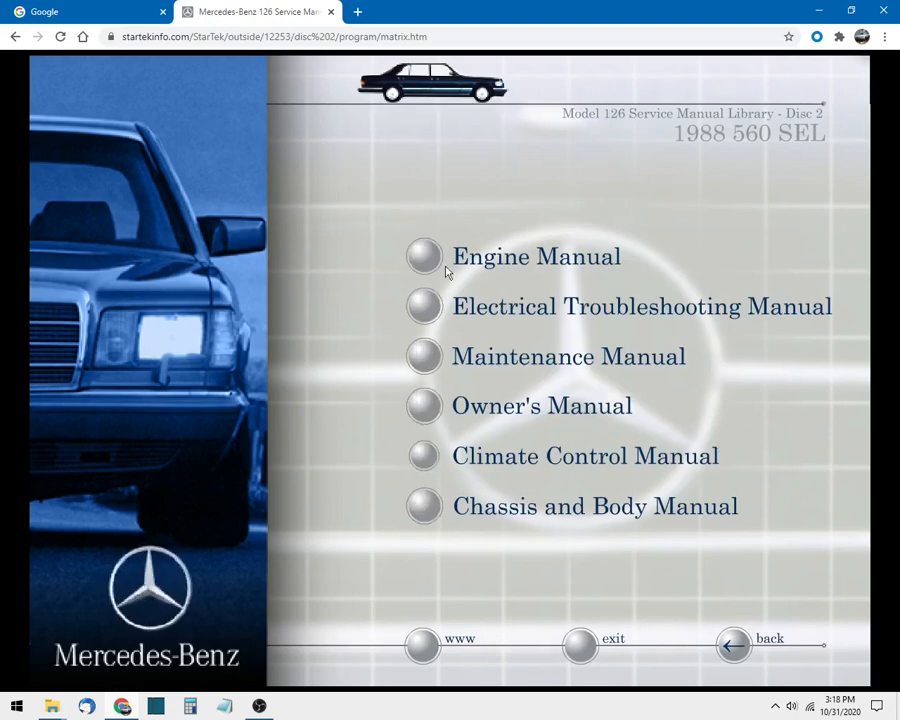
# - Enter the Climate Control Manual and list Section 2 Automatic Climate Control procedures
pyautogui.click(424, 458)
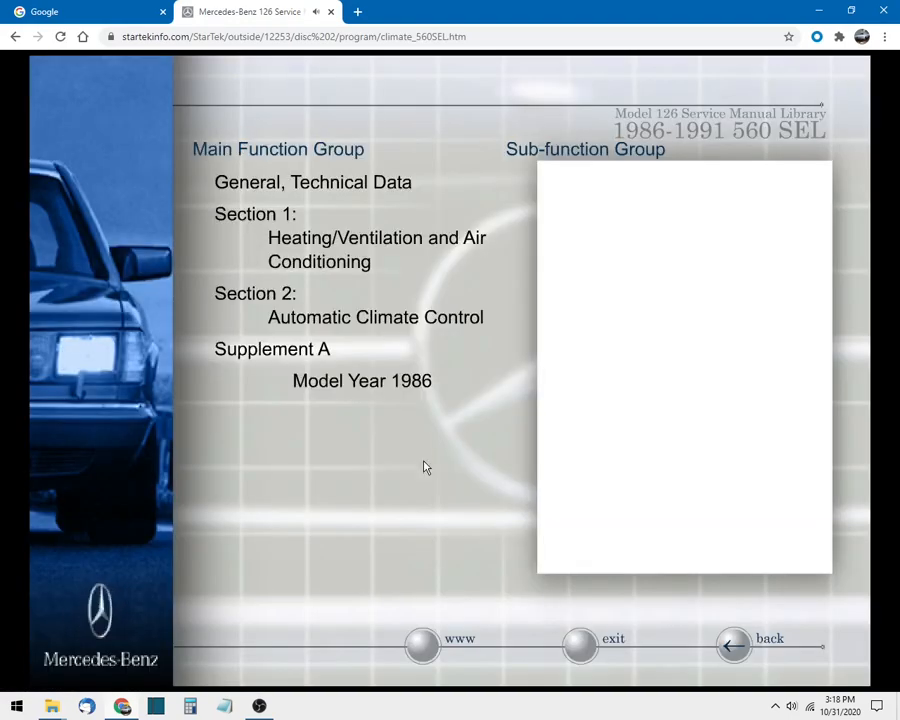
pyautogui.click(327, 322)
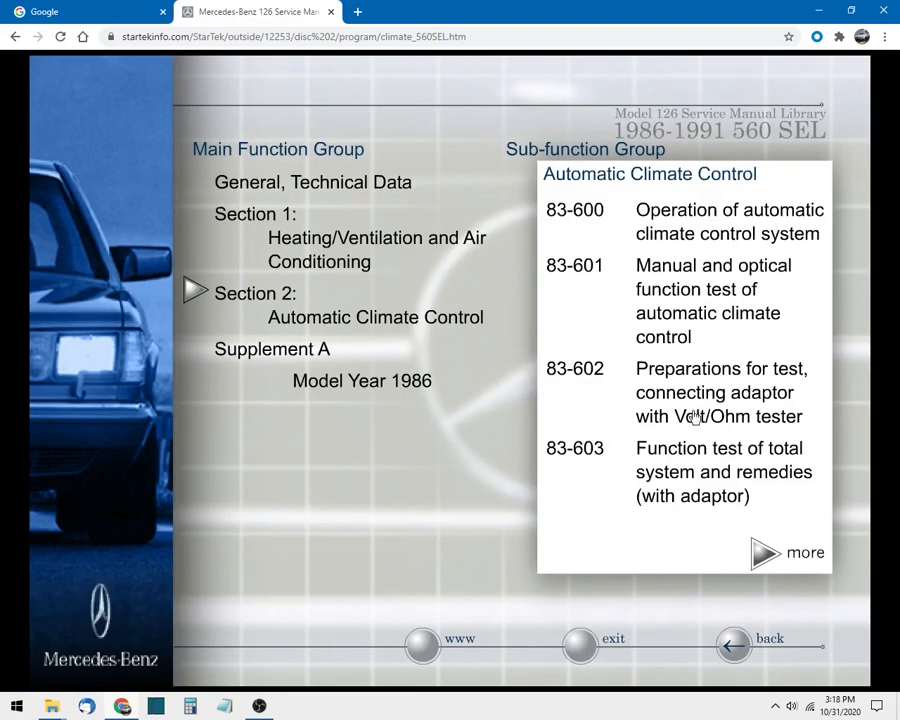
# - Show the next page of Automatic Climate Control procedures to reach 83-620
pyautogui.click(801, 555)
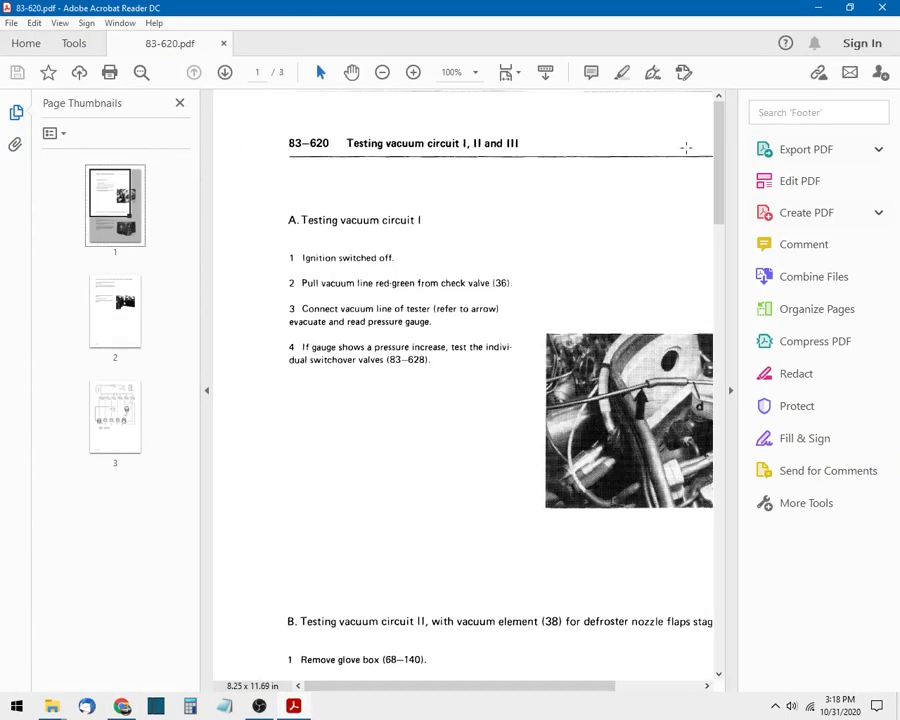
pyautogui.moveTo(717, 150)
pyautogui.mouseDown()
pyautogui.moveTo(728, 232)
pyautogui.moveTo(718, 540)
pyautogui.moveTo(725, 582)
pyautogui.moveTo(729, 542)
pyautogui.mouseUp()
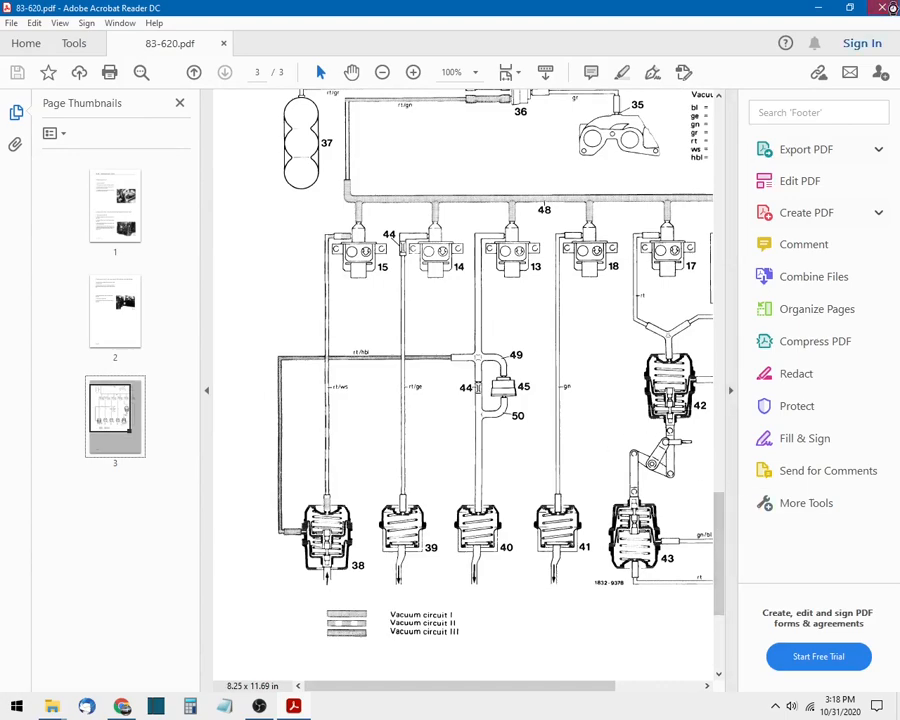
# - Close the vacuum circuit PDF, return to the grid and reselect the 1988 560 SEL
pyautogui.click(893, 12)
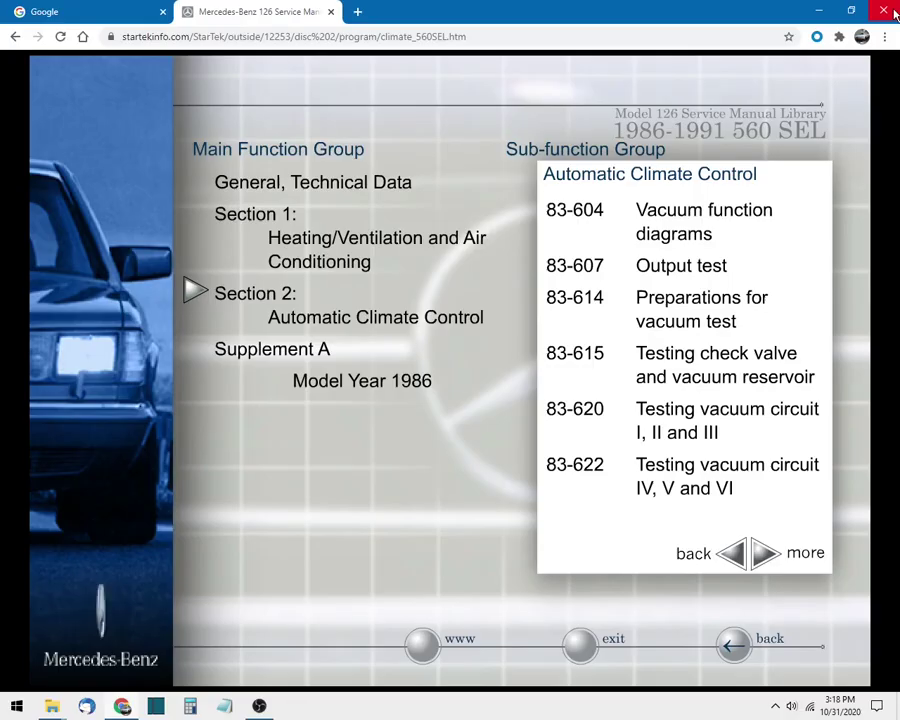
pyautogui.click(733, 648)
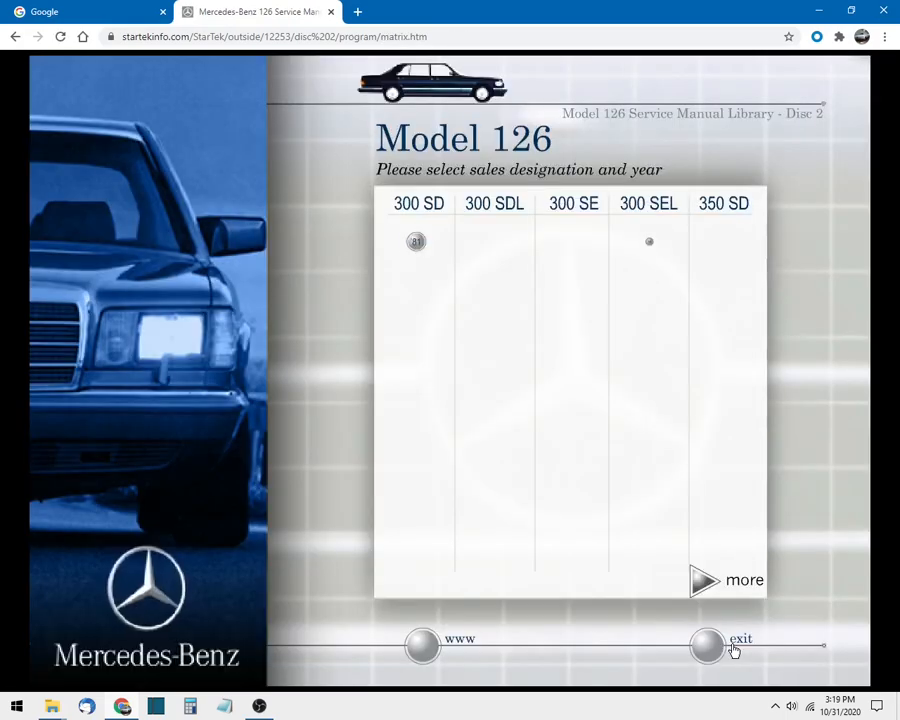
pyautogui.click(703, 585)
pyautogui.click(705, 588)
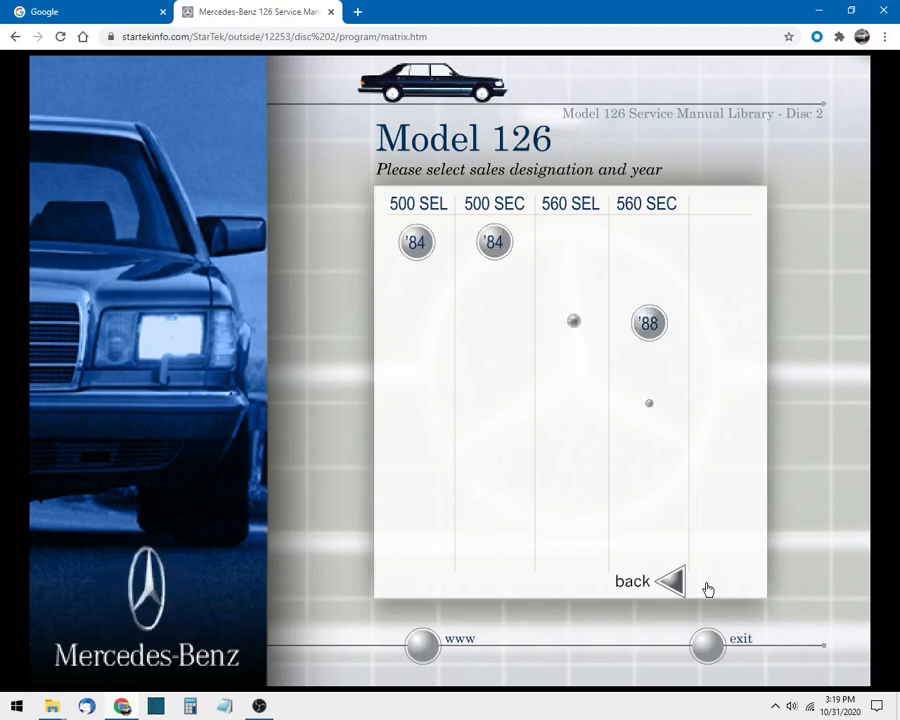
pyautogui.click(572, 324)
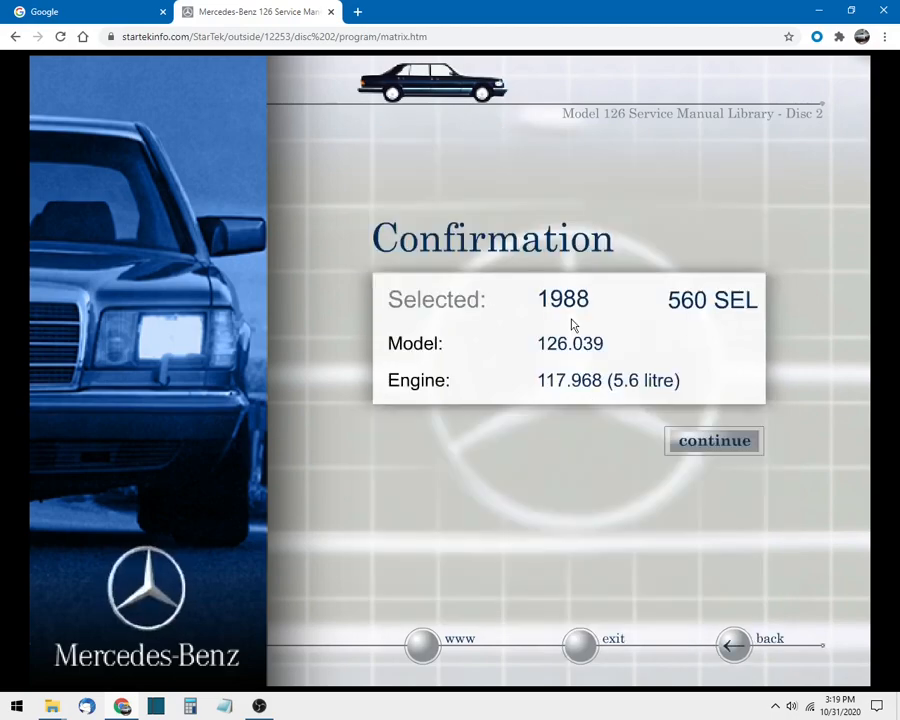
pyautogui.click(716, 441)
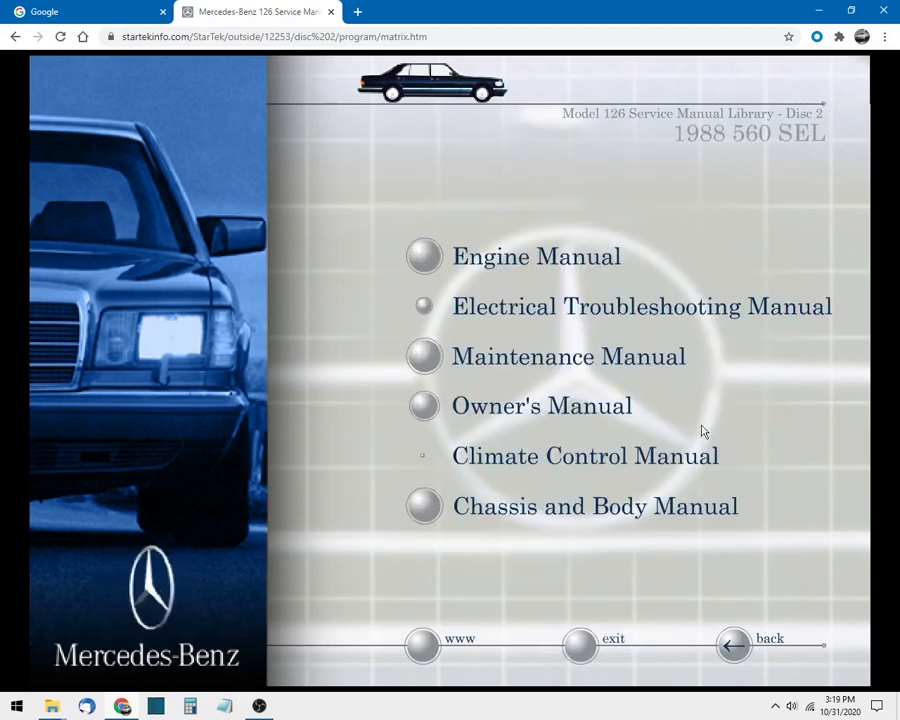
# - Enter the Engine Manual and list the 03 crankshaft, connecting rod and piston procedures
pyautogui.click(423, 258)
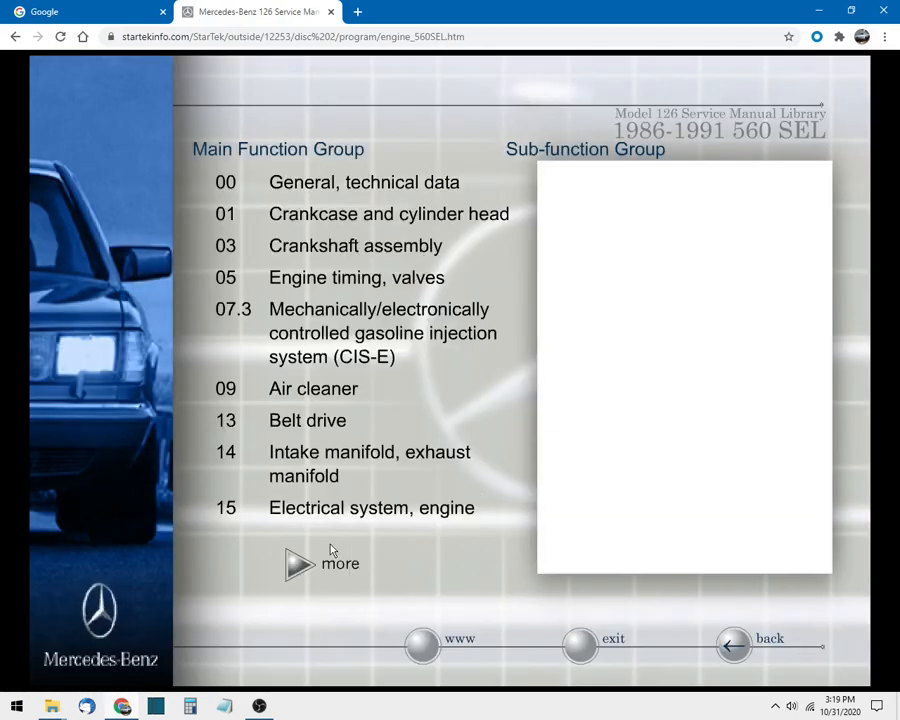
pyautogui.click(330, 250)
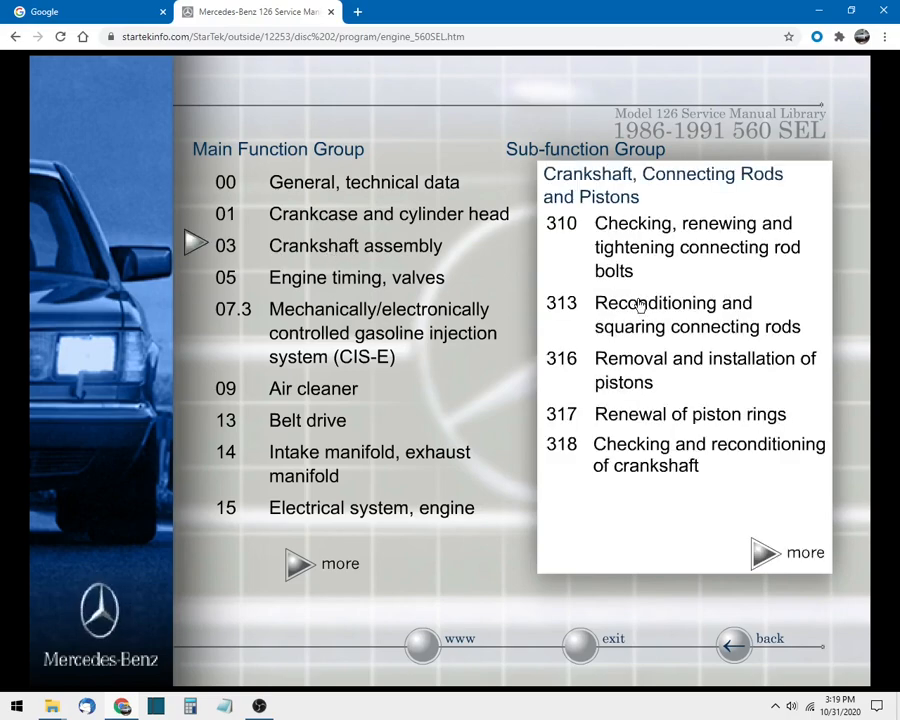
# - View the 03-313 connecting rod reconditioning PDF in Acrobat, then close it
pyautogui.click(716, 337)
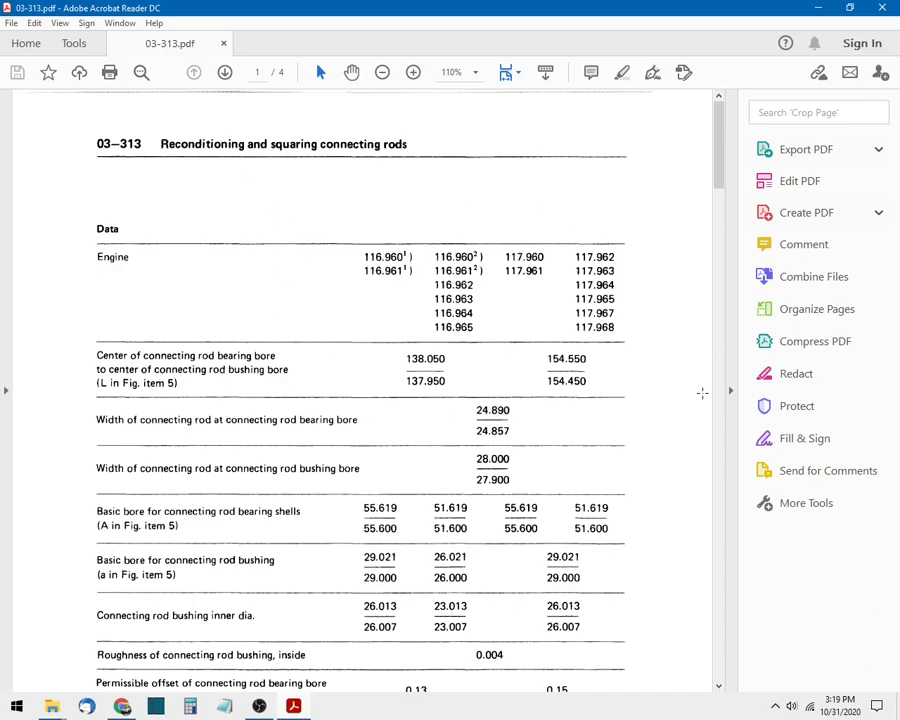
pyautogui.moveTo(719, 144)
pyautogui.mouseDown()
pyautogui.moveTo(725, 264)
pyautogui.moveTo(745, 317)
pyautogui.moveTo(760, 478)
pyautogui.moveTo(880, 18)
pyautogui.mouseUp()
pyautogui.click(881, 10)
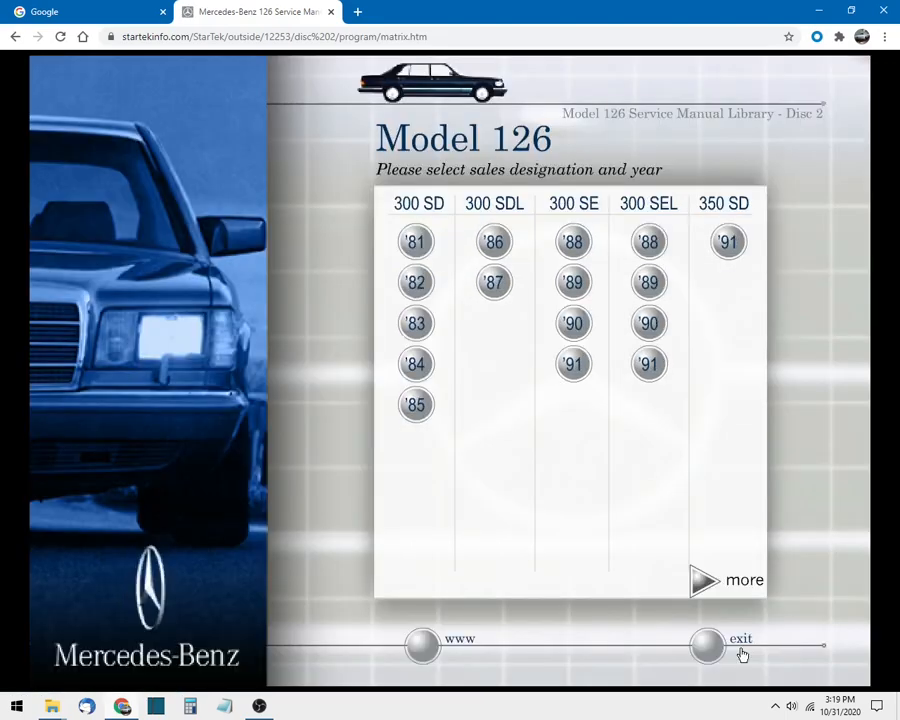
# - Page through the model grid and select the 1988 560 SEL, accepting the selection
pyautogui.click(705, 580)
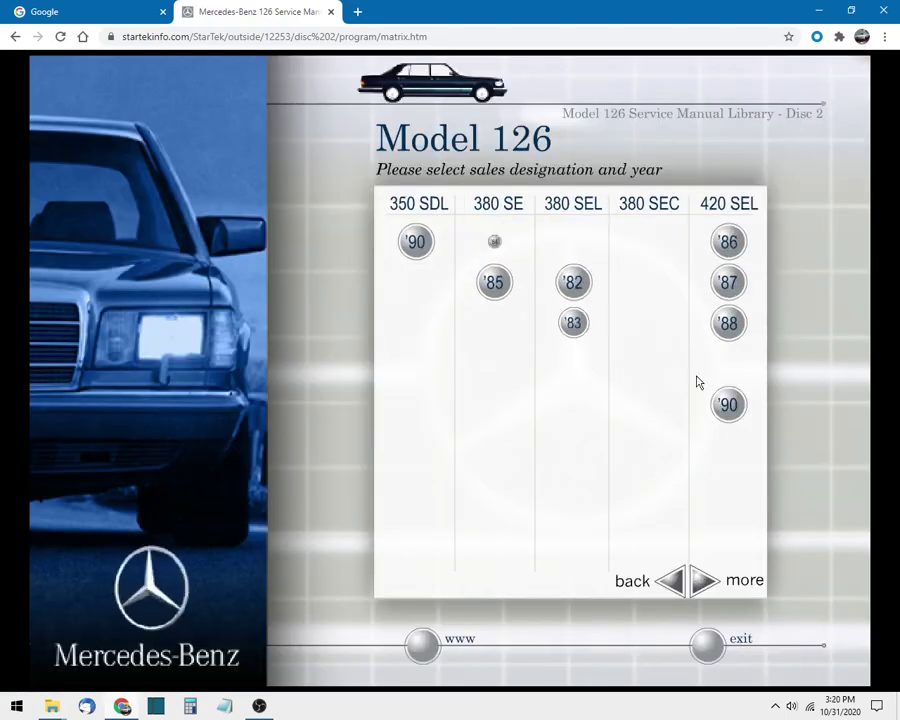
pyautogui.click(705, 580)
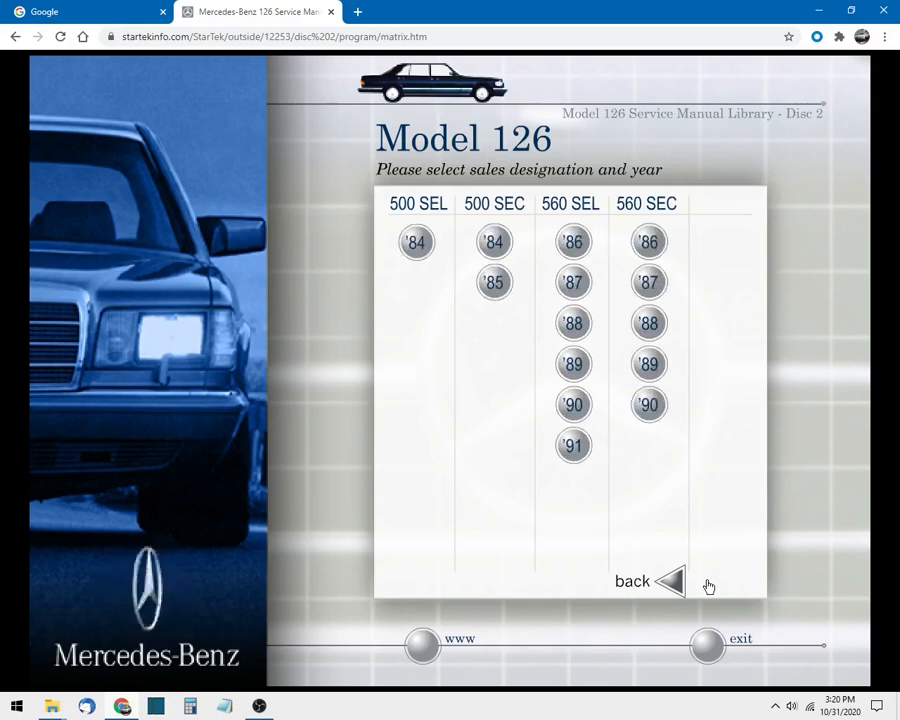
pyautogui.click(571, 325)
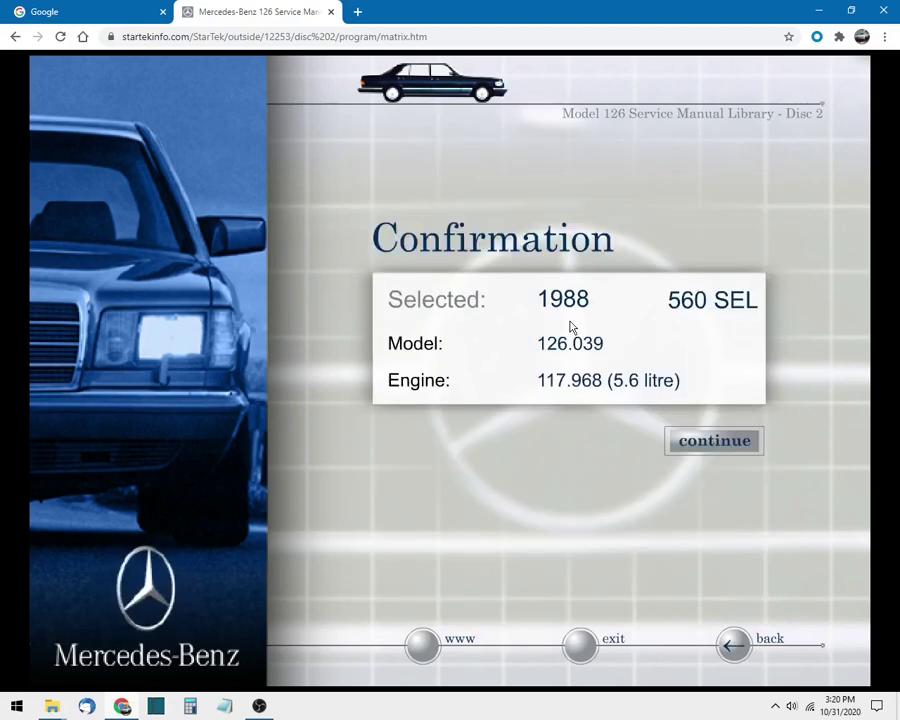
pyautogui.click(705, 435)
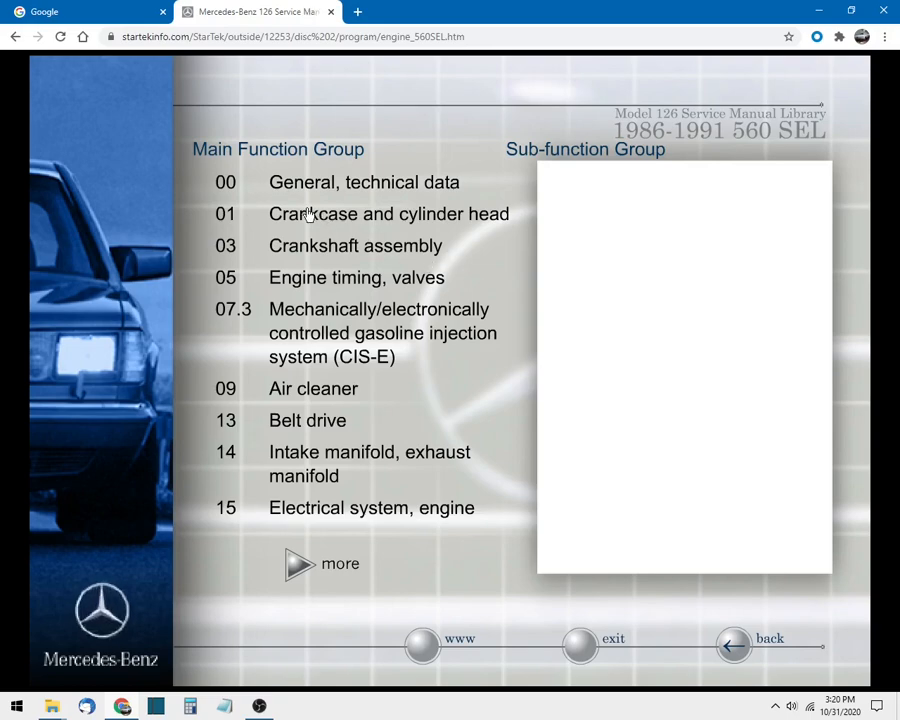
# - Under 01 Crankcase and cylinder head, view and close the 001 survey and 010 compression PDFs, then download 015 cylinder leak check
pyautogui.click(305, 220)
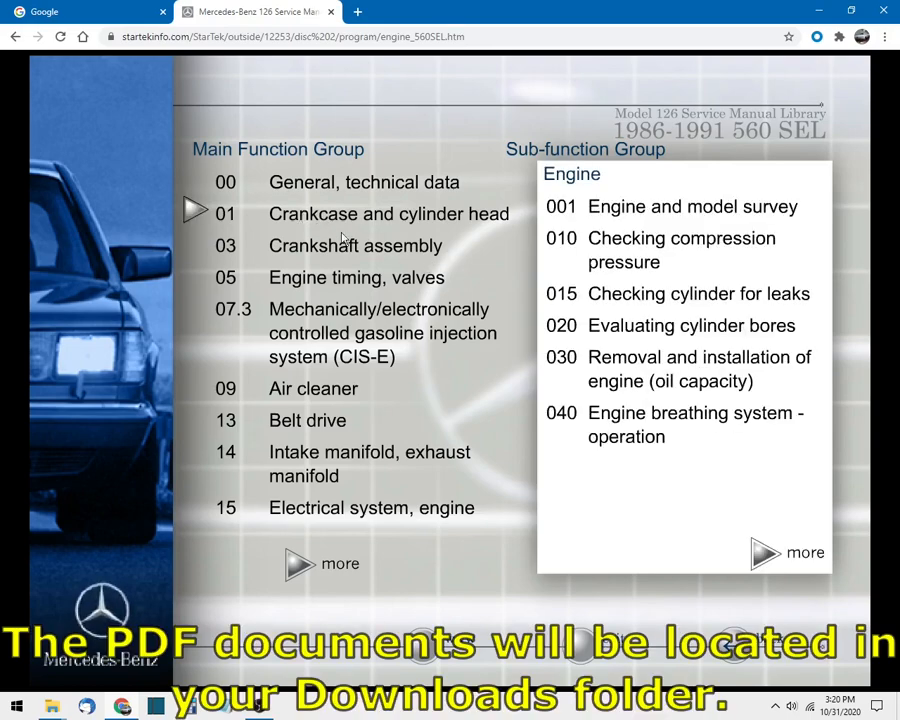
pyautogui.click(648, 212)
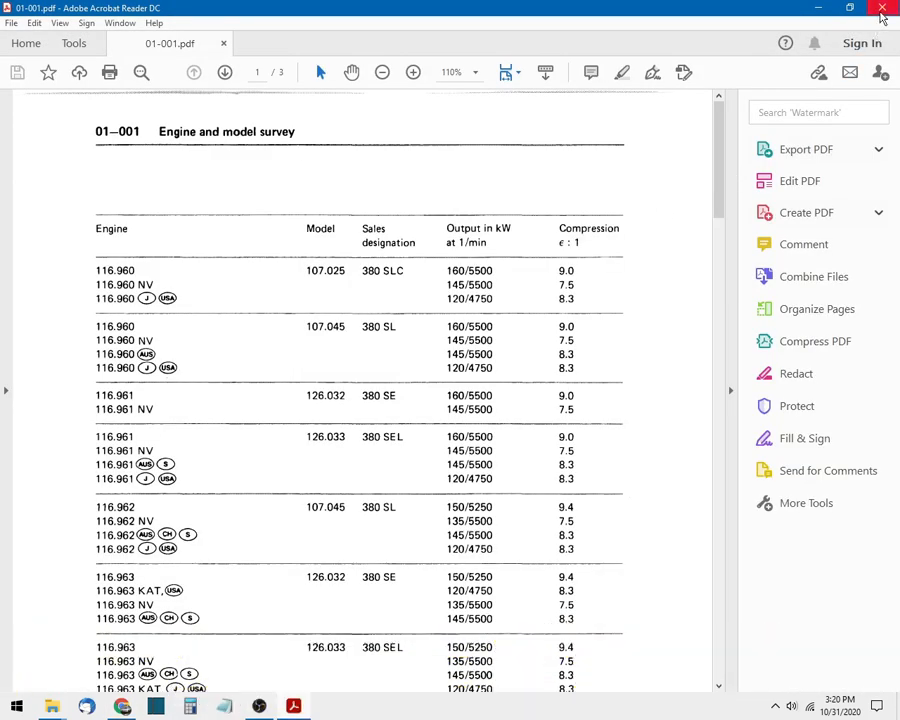
pyautogui.click(882, 14)
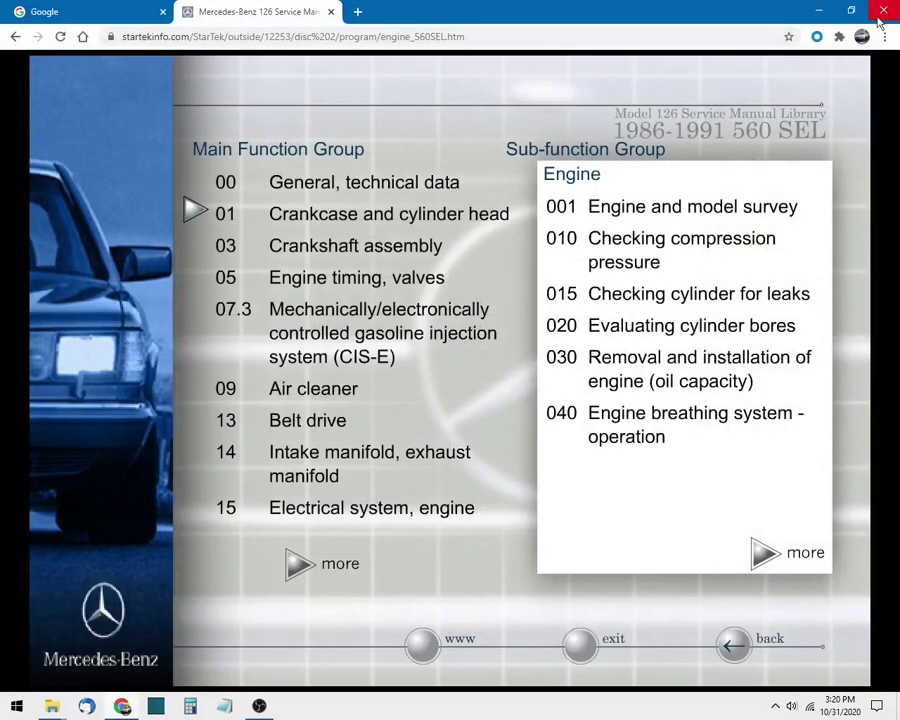
pyautogui.click(633, 243)
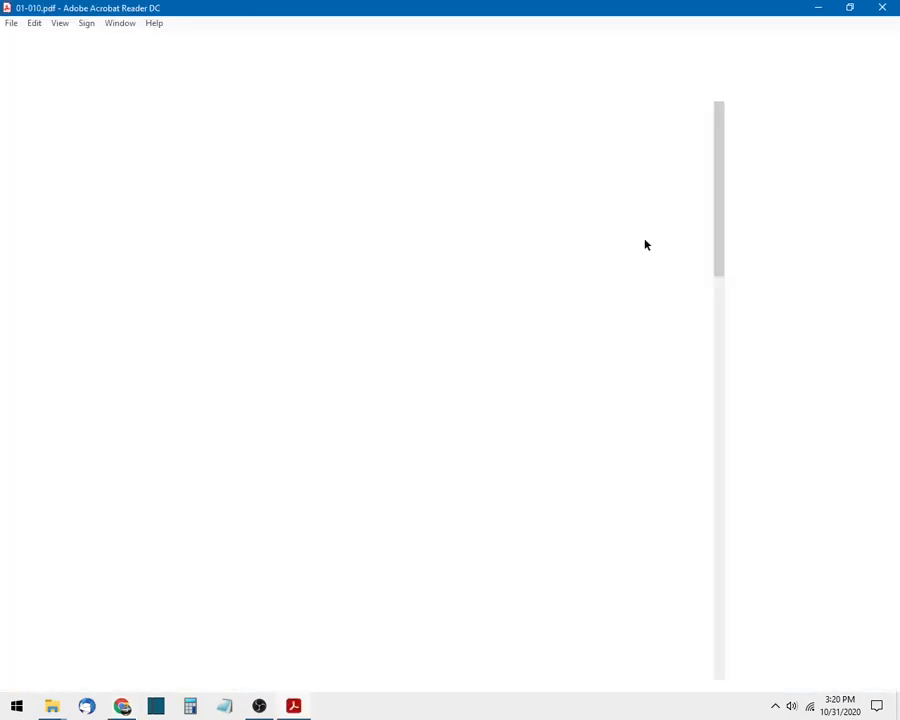
pyautogui.click(882, 14)
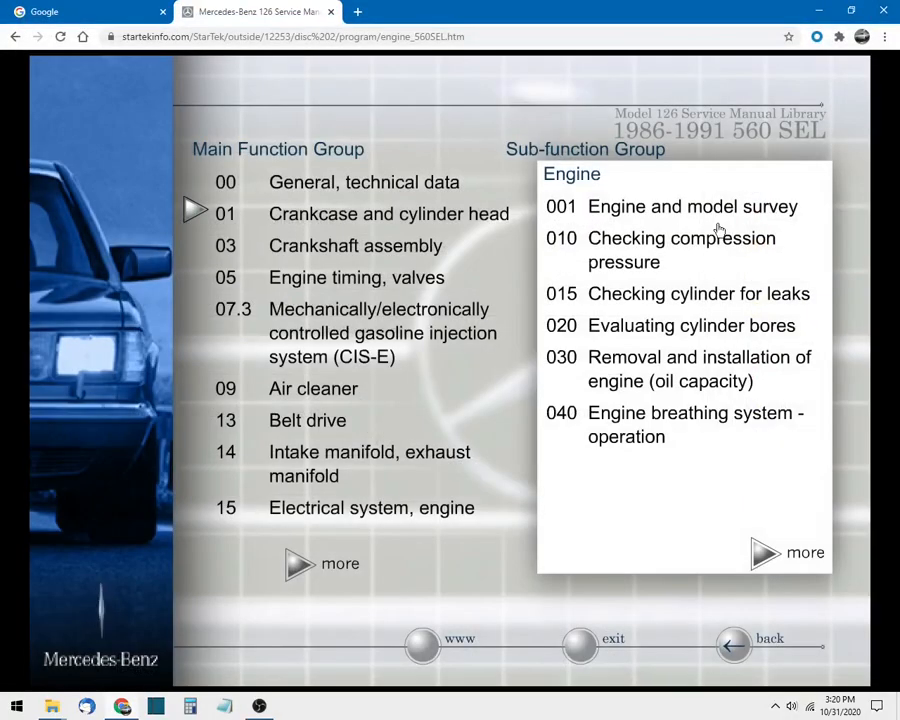
pyautogui.click(651, 299)
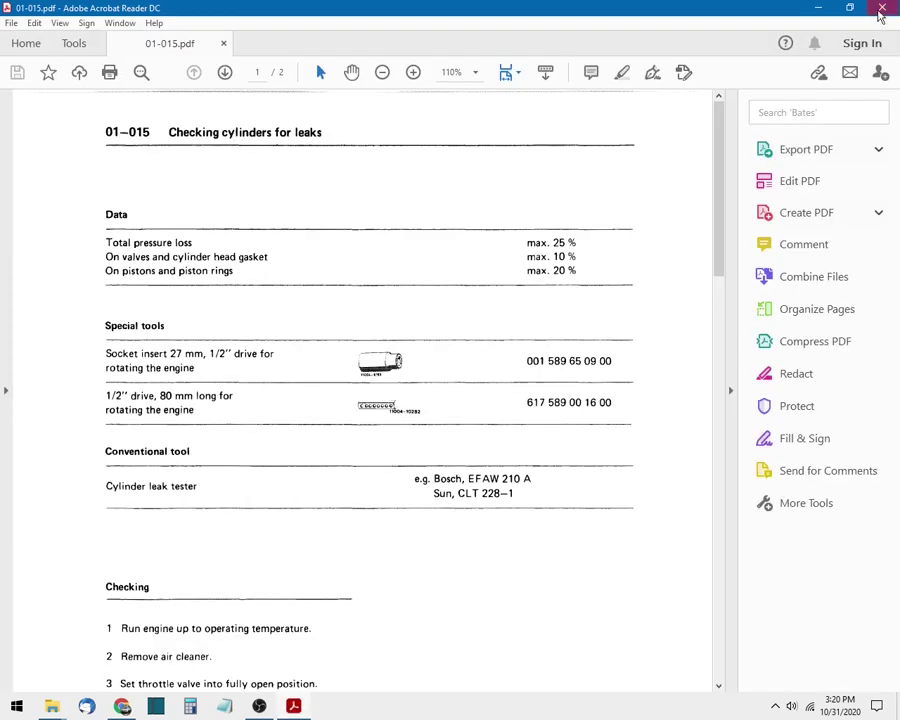
# - Close the 01-015 cylinder leak check PDF in Acrobat
pyautogui.click(882, 8)
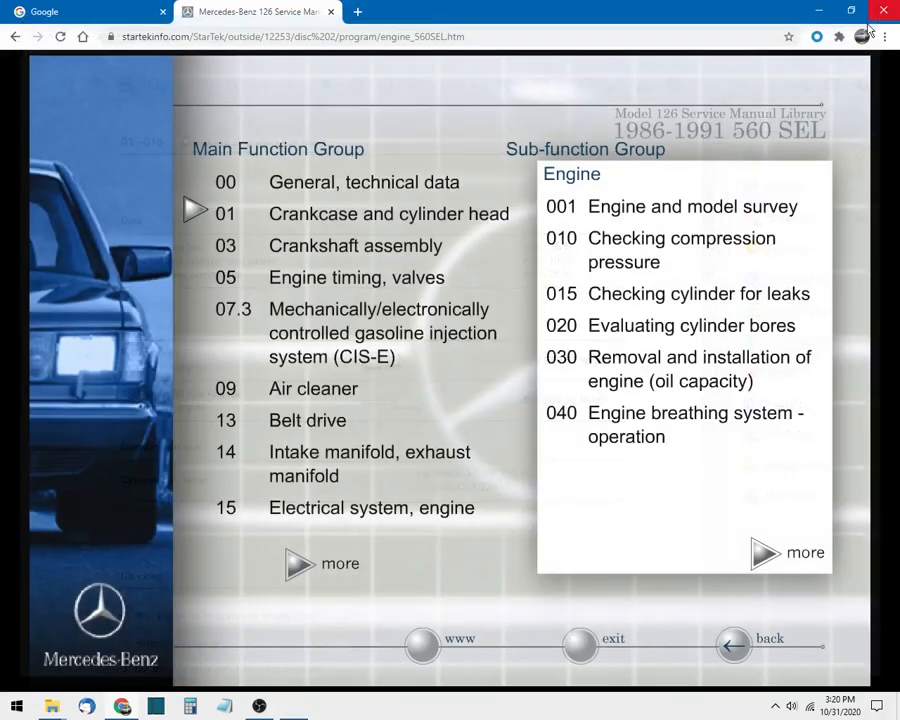